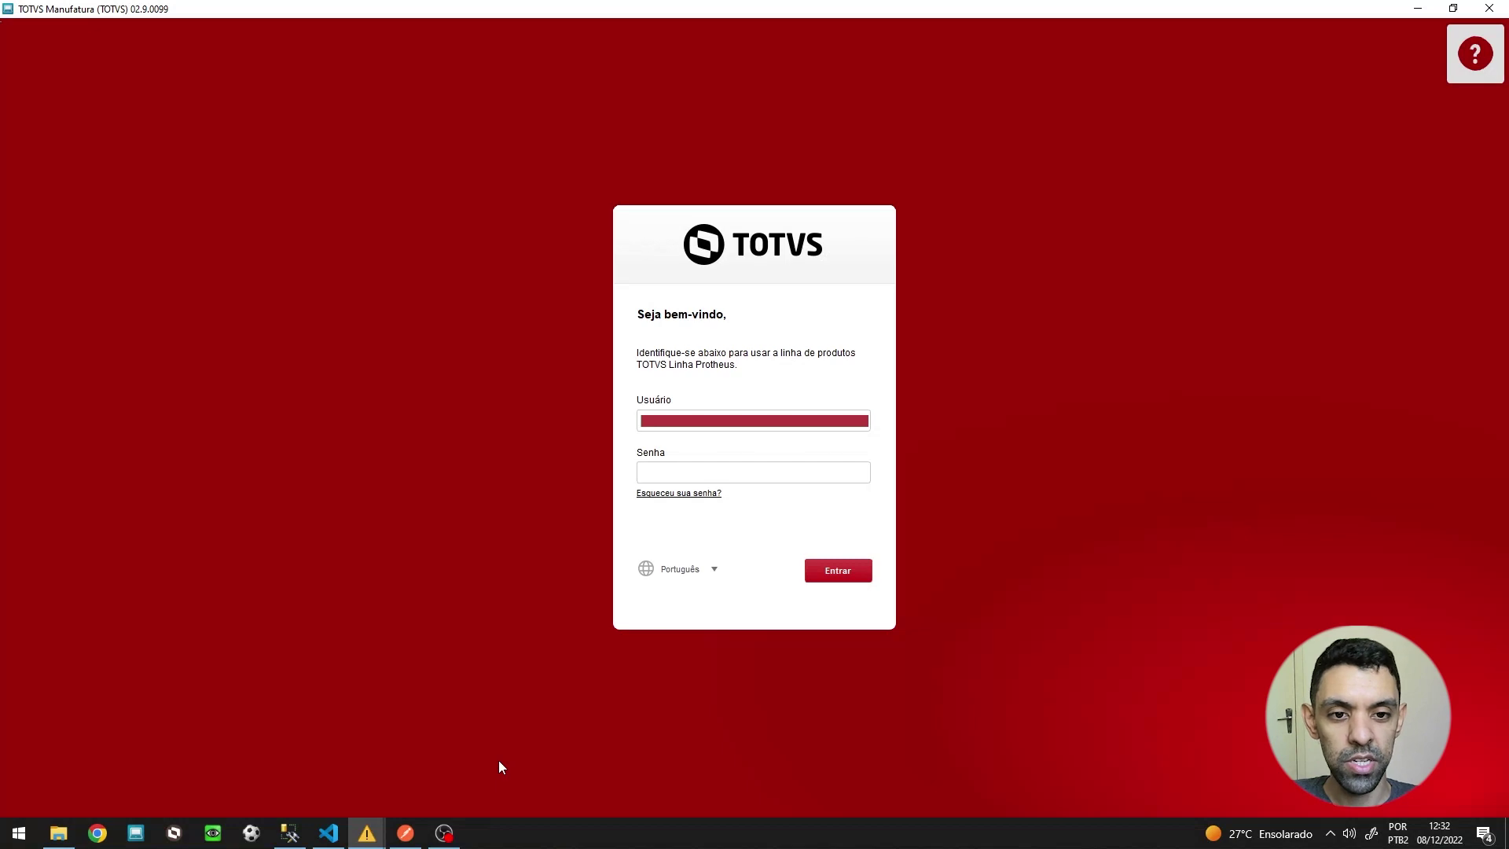
Log in with the user's credentials and enter group 01, branch 18, environment 05 (Faturamento)
type("18-BrunoA-EXP")
key("Tab")
type("*****")
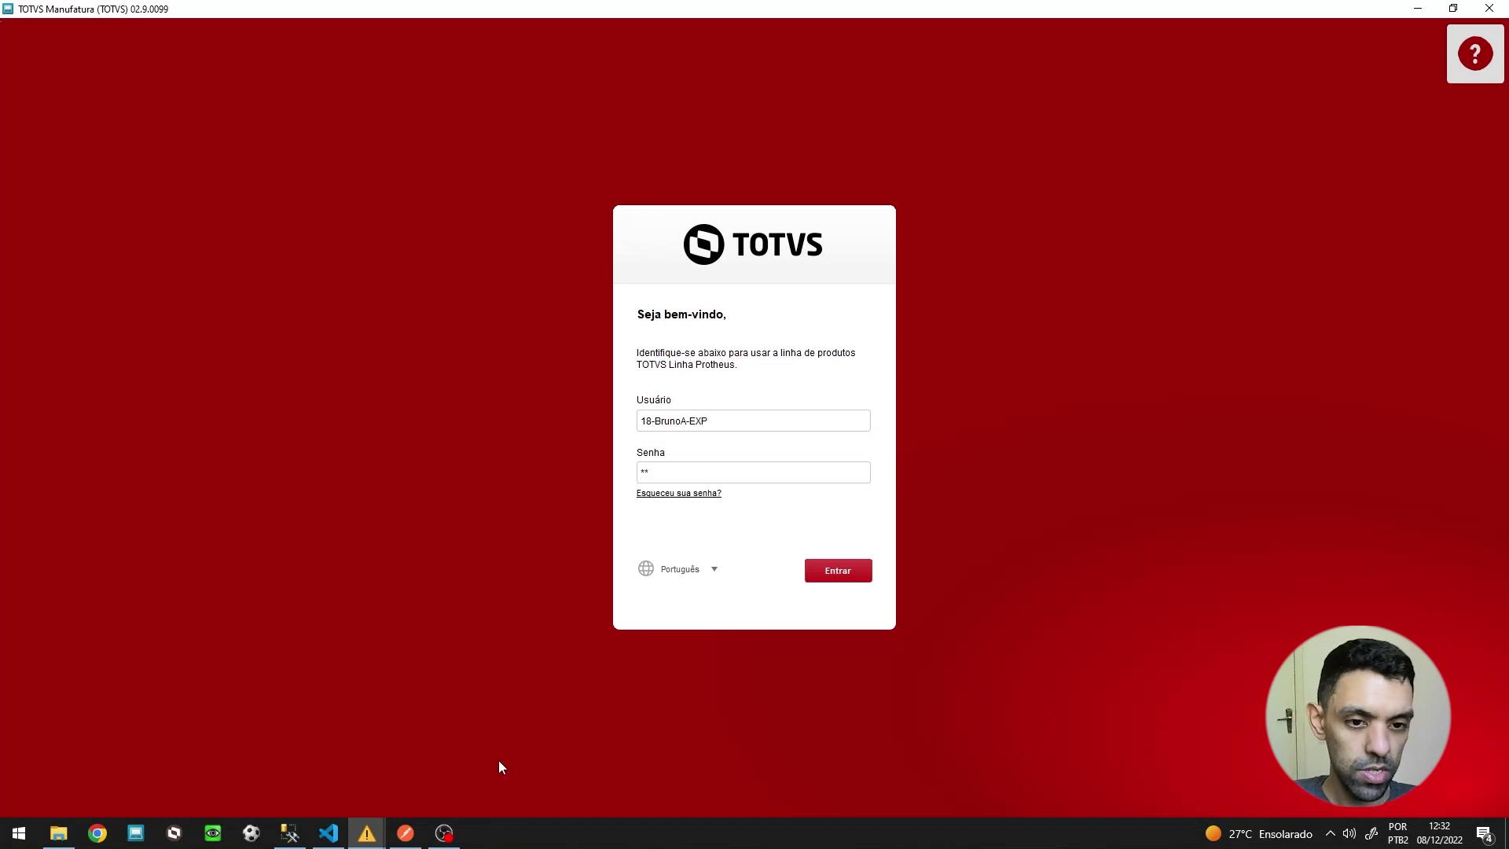
left_click(825, 576)
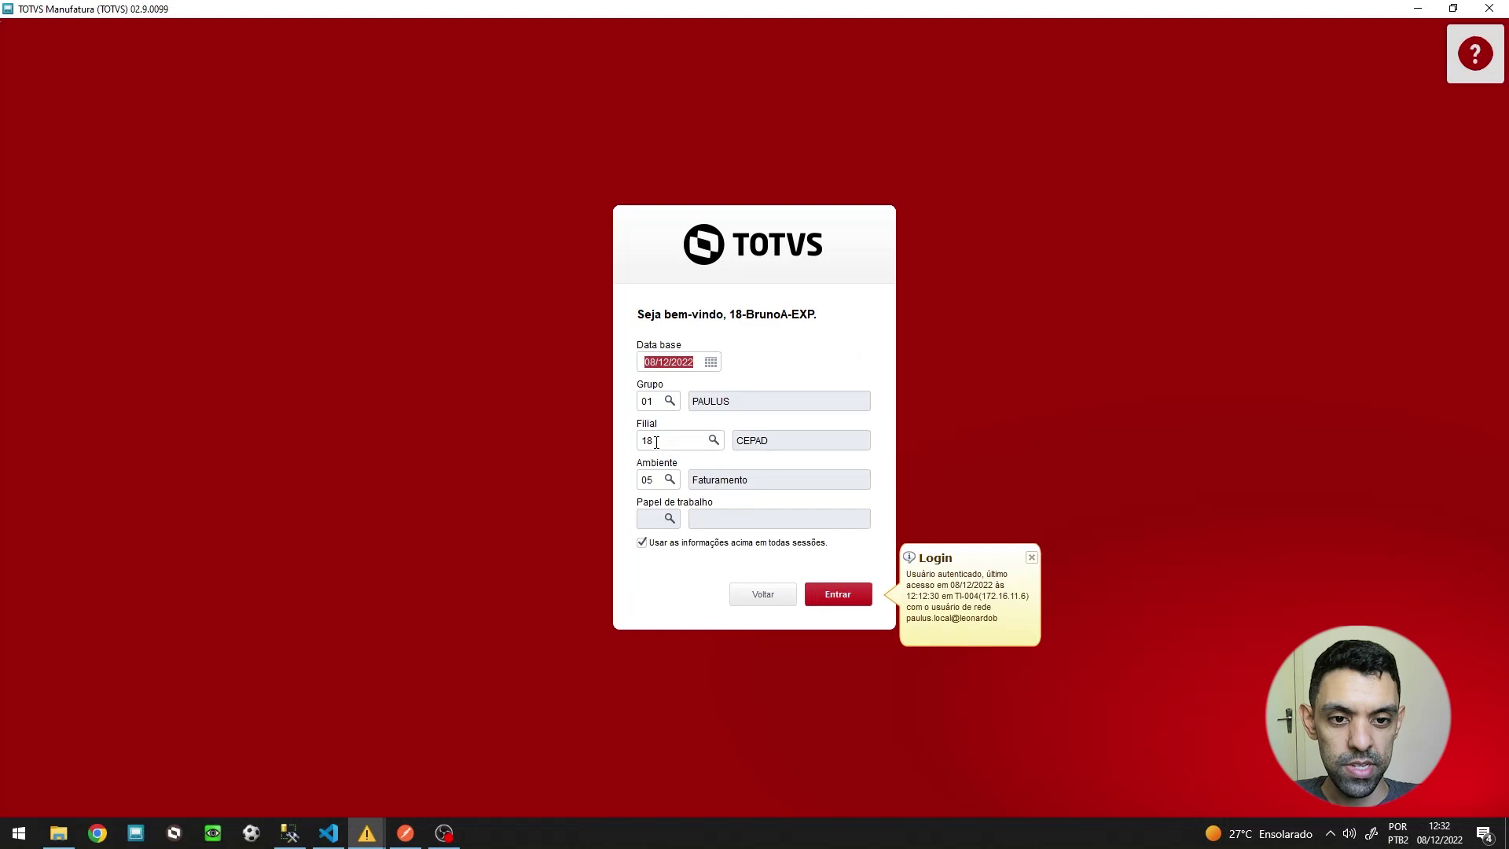
left_click(837, 600)
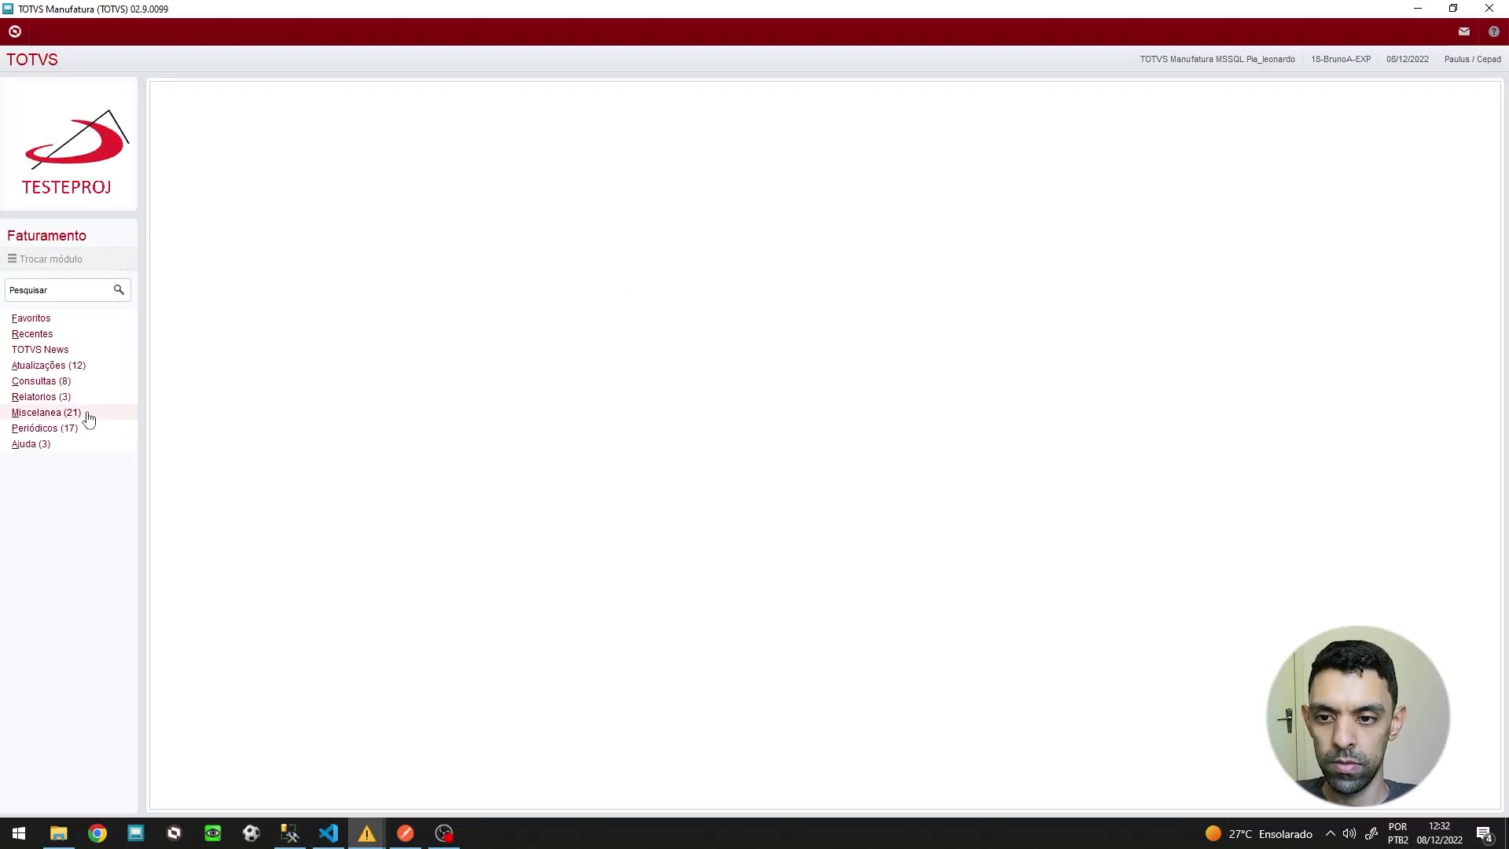
Open Pedidos de Venda under Atualizações and filter the list to VTEX order 9EQJTM
left_click(76, 367)
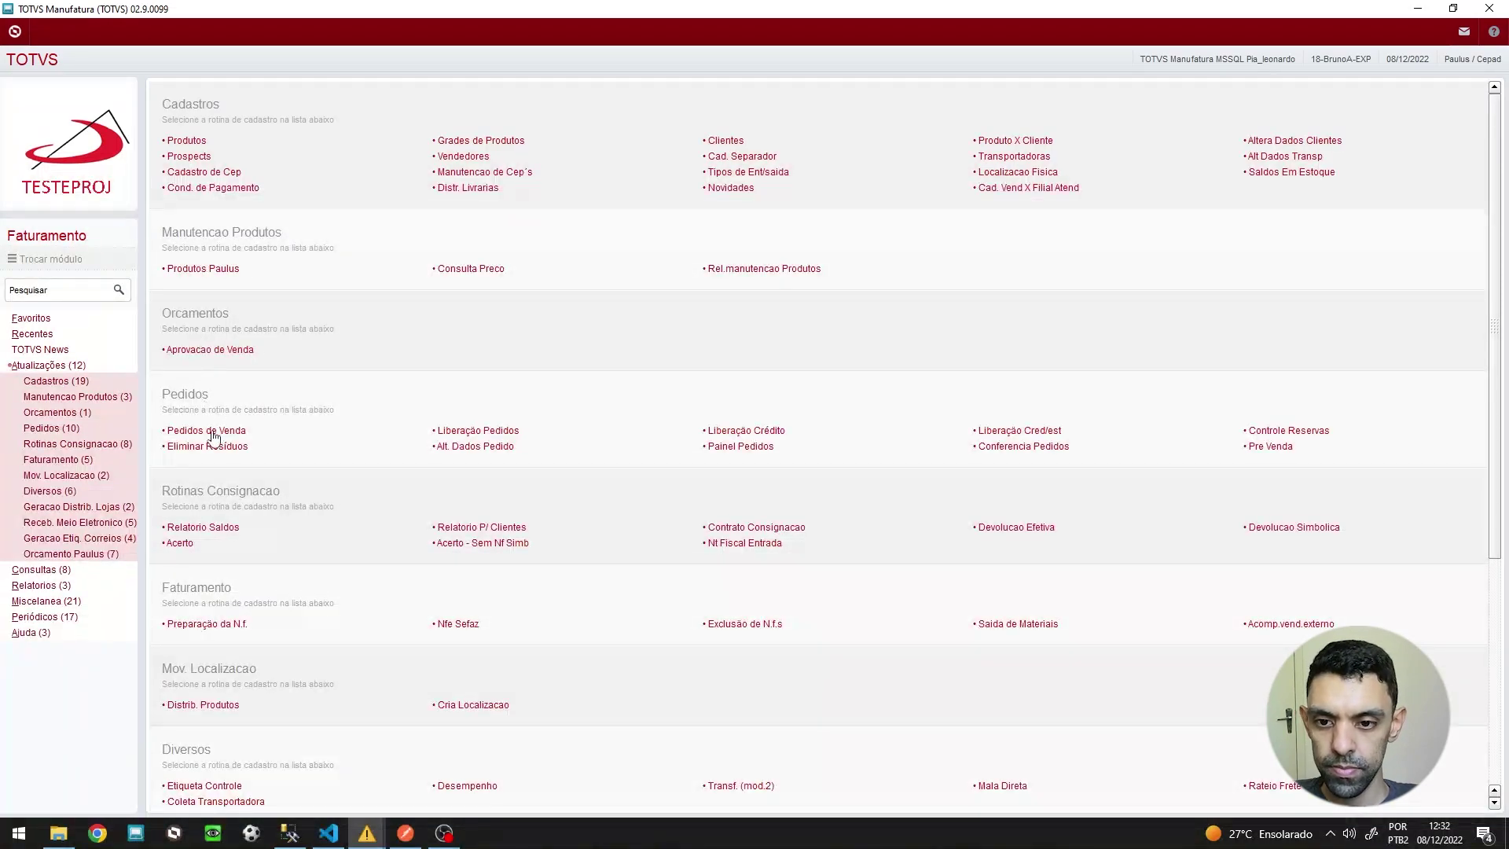
left_click(211, 430)
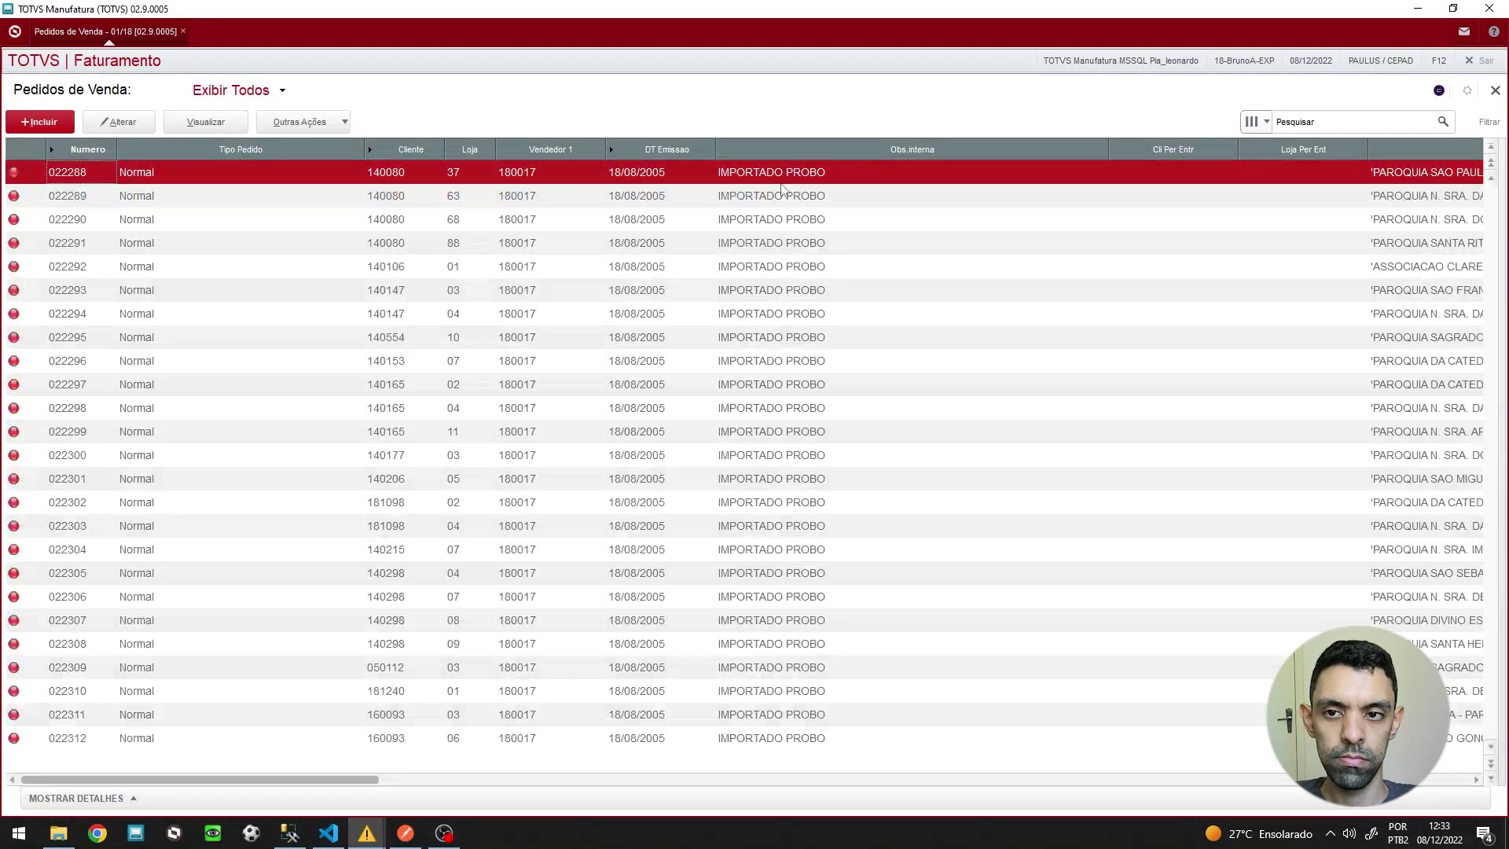
left_click(1303, 121)
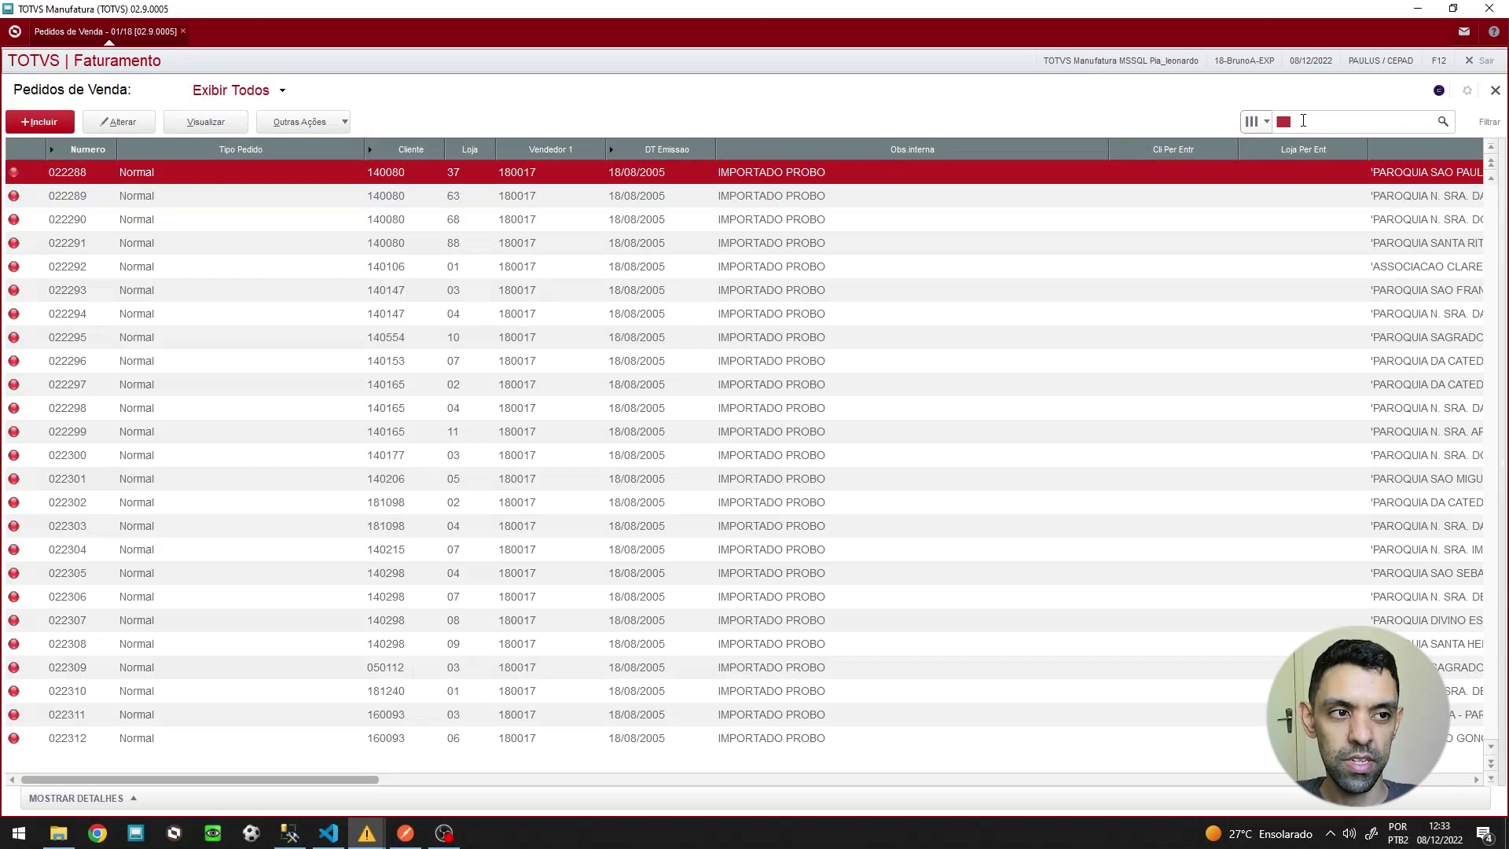
type("9EQJTM")
left_click(1443, 122)
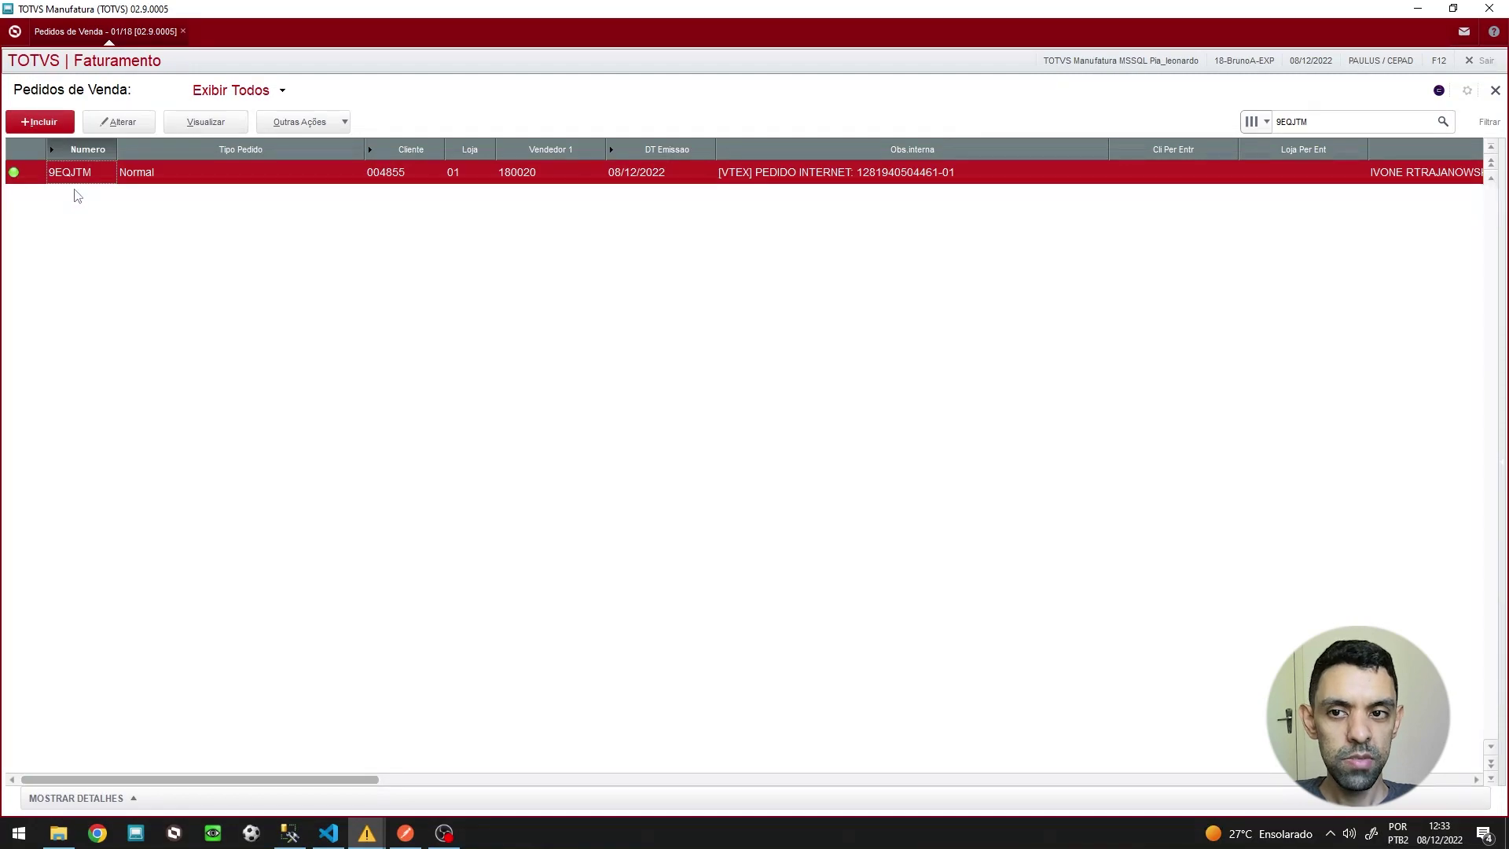
left_click(122, 124)
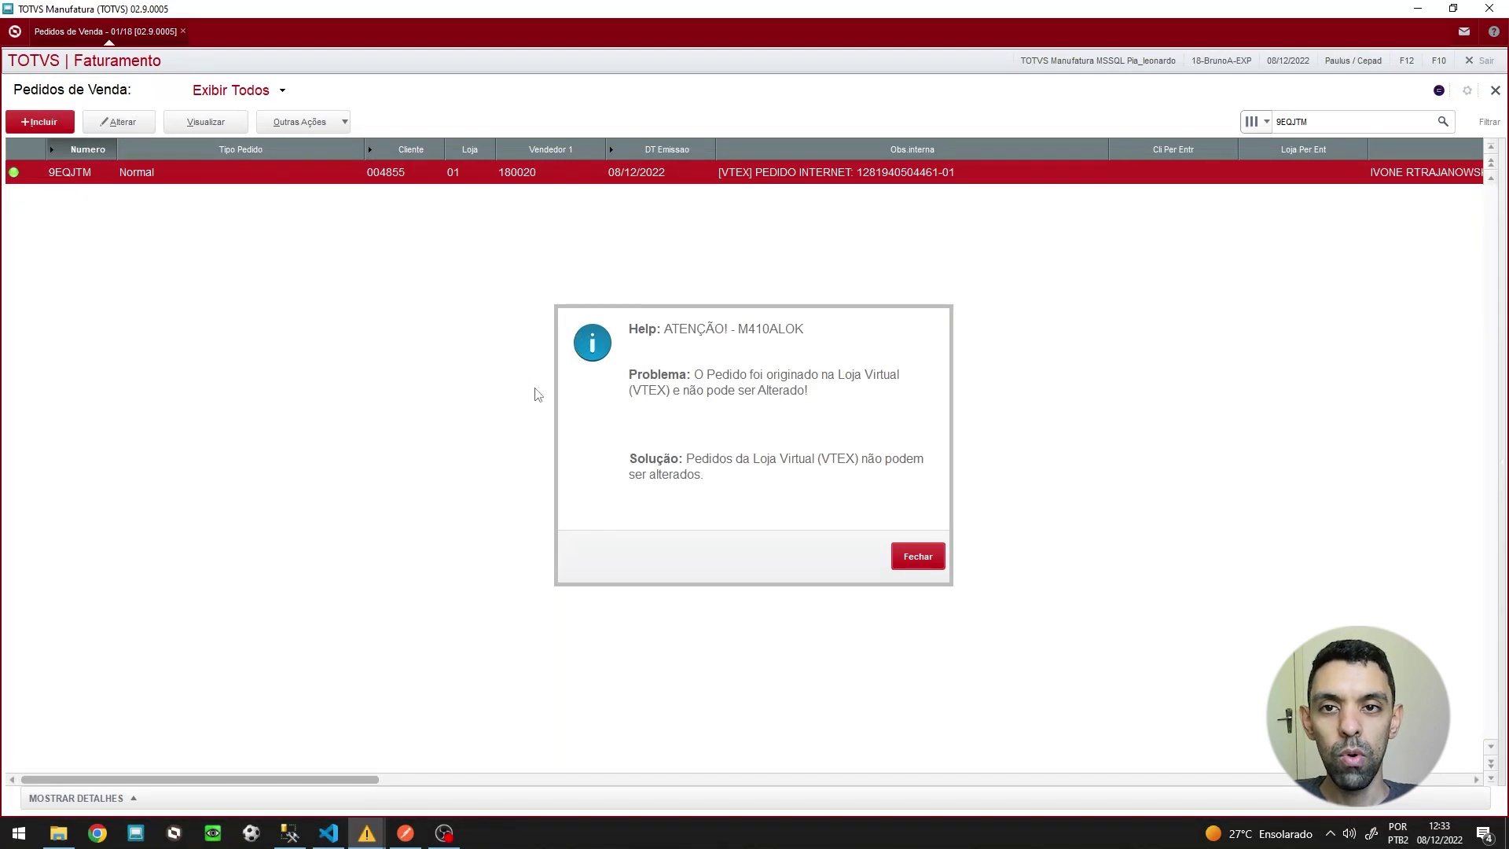
left_click(909, 563)
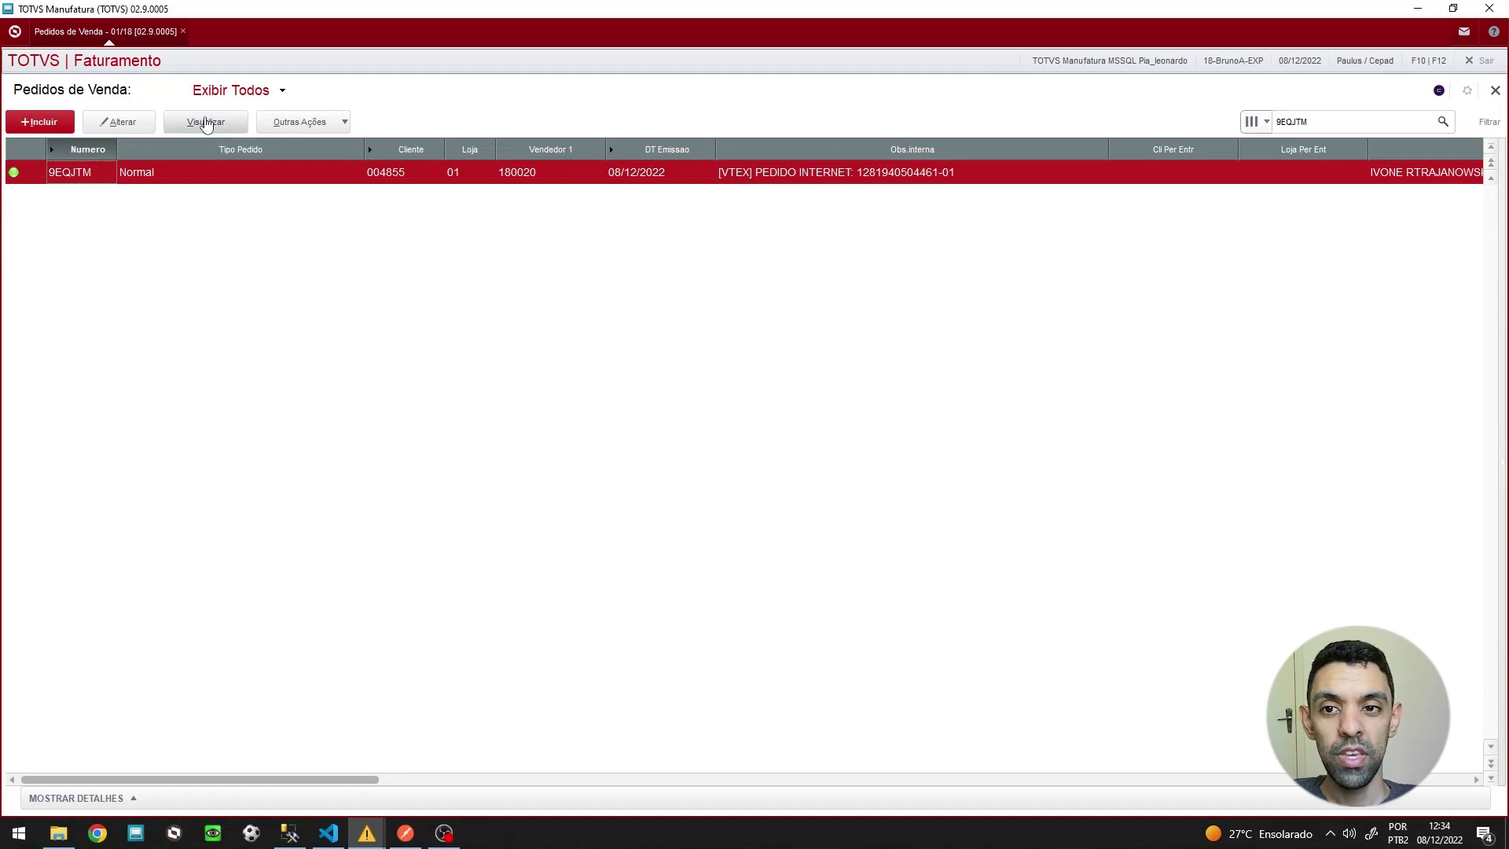
View order 9EQJTM's item to confirm reservation number 000597, then go back to the Faturamento menu
left_click(206, 123)
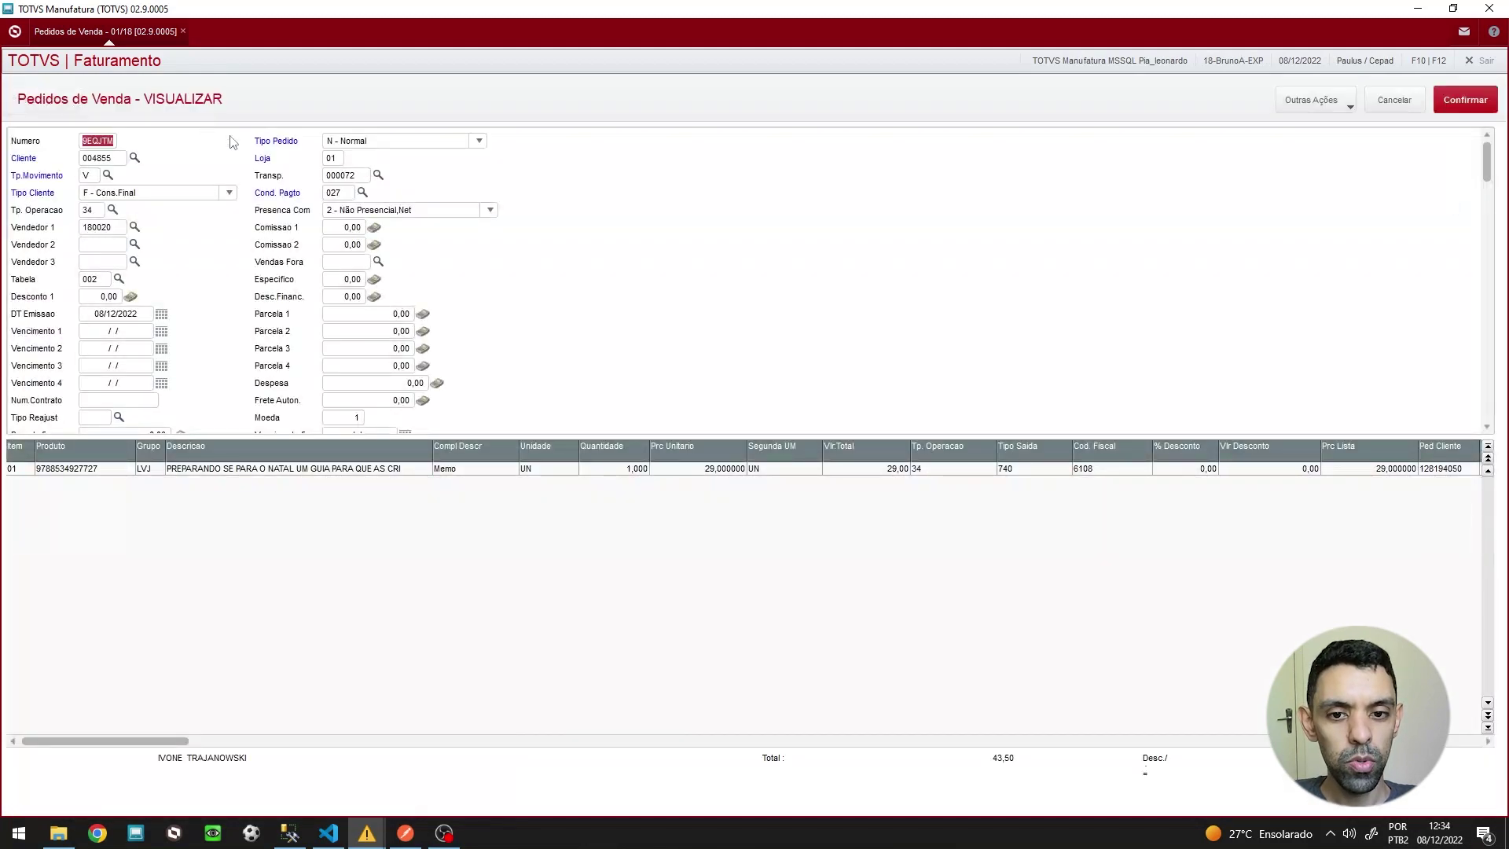
left_click(529, 472)
key("Right")
key("Right")
key("Right")
key("Right")
key("Right")
key("Right")
key("Right")
key("Right")
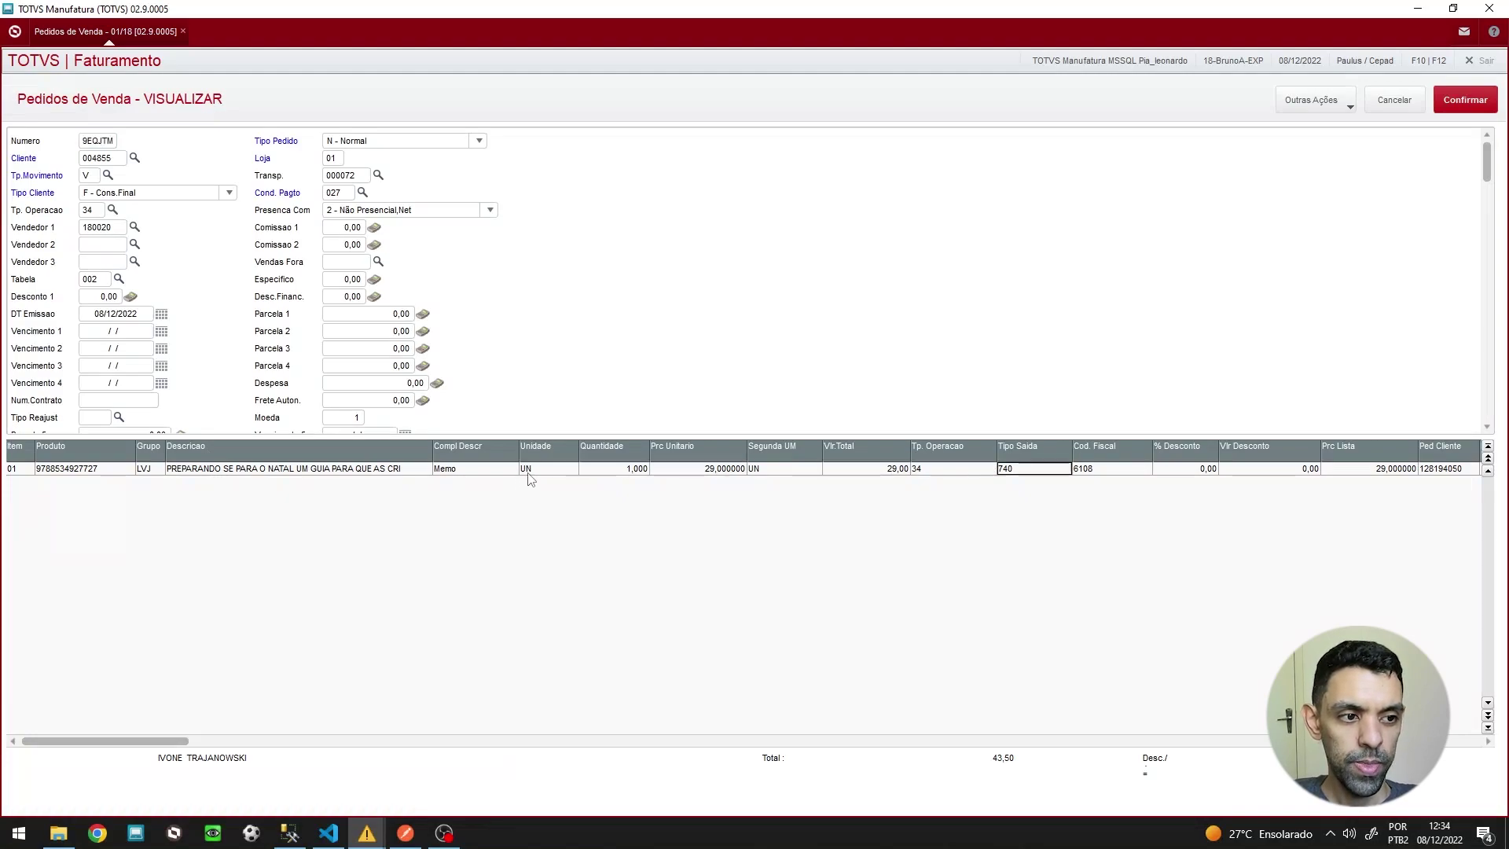
key("Right")
key("Right")
key("Right")
key("Right")
key("Right")
key("Right")
key("Right")
key("Right")
key("Right")
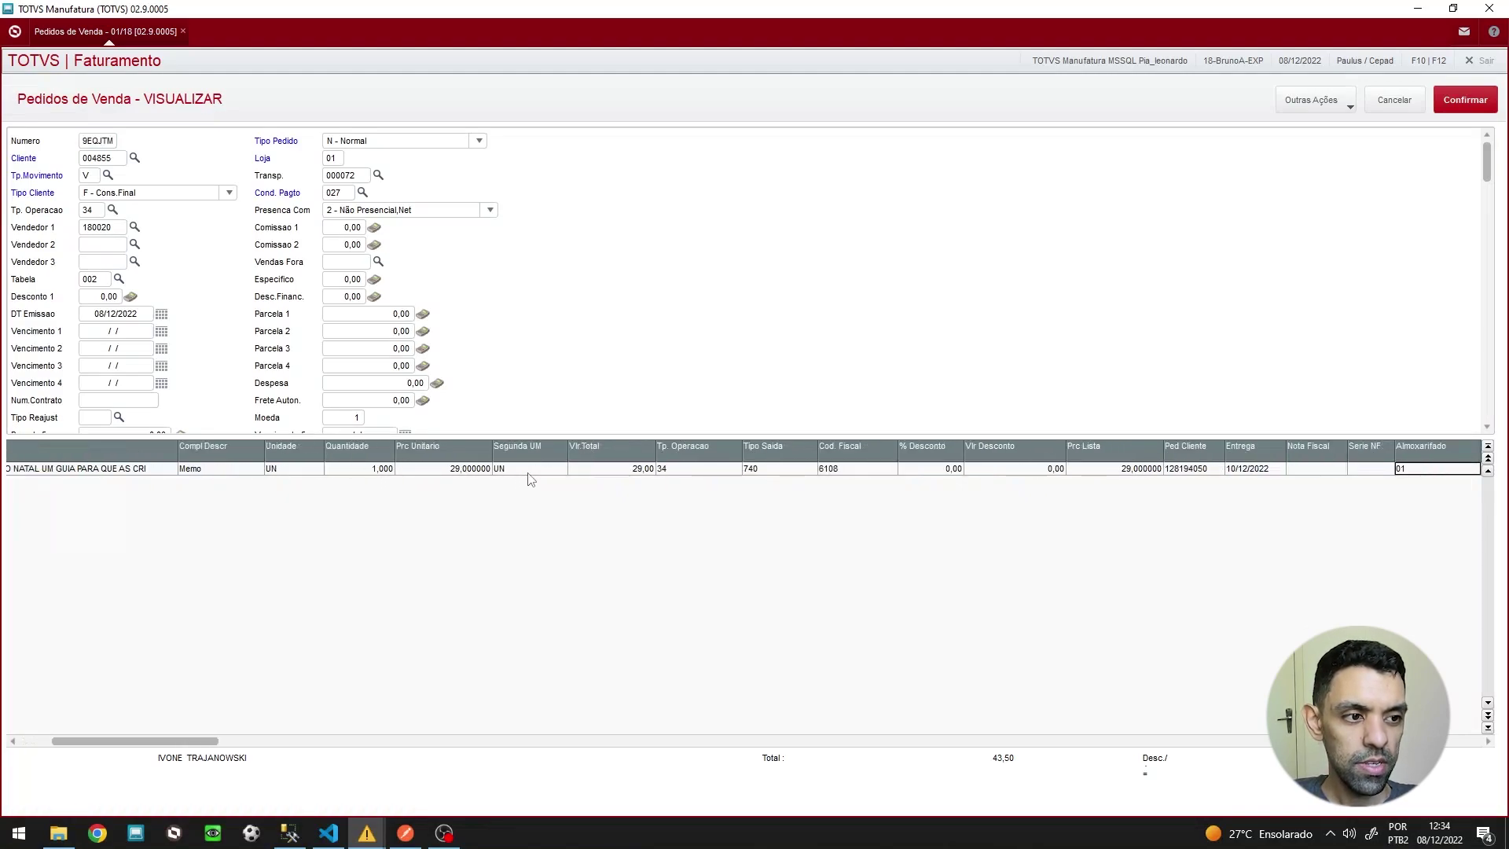
key("Right")
key("Right")
key("Right")
key("Right")
key("Right")
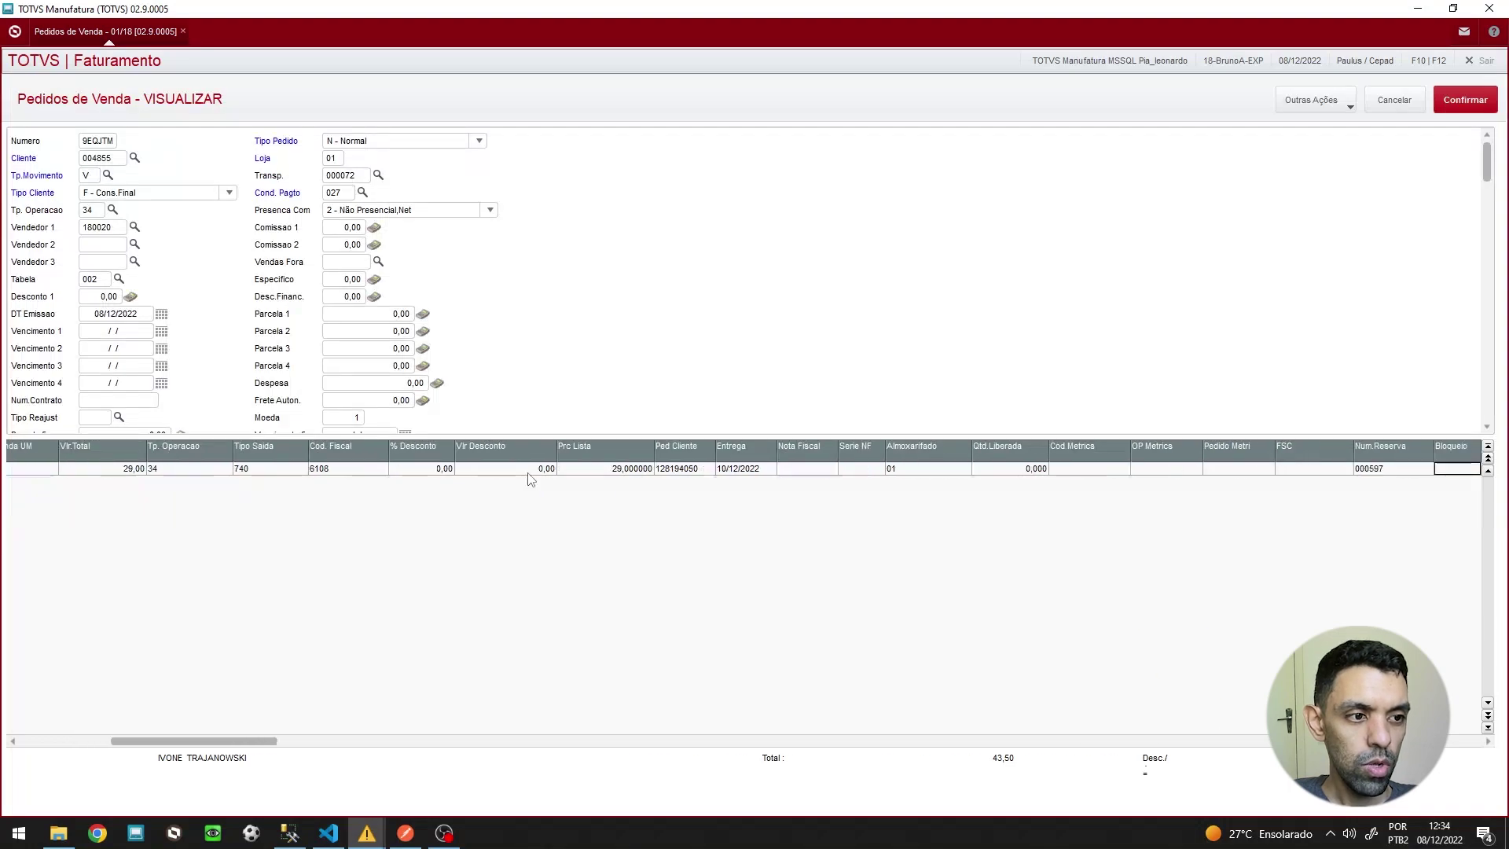
key("Left")
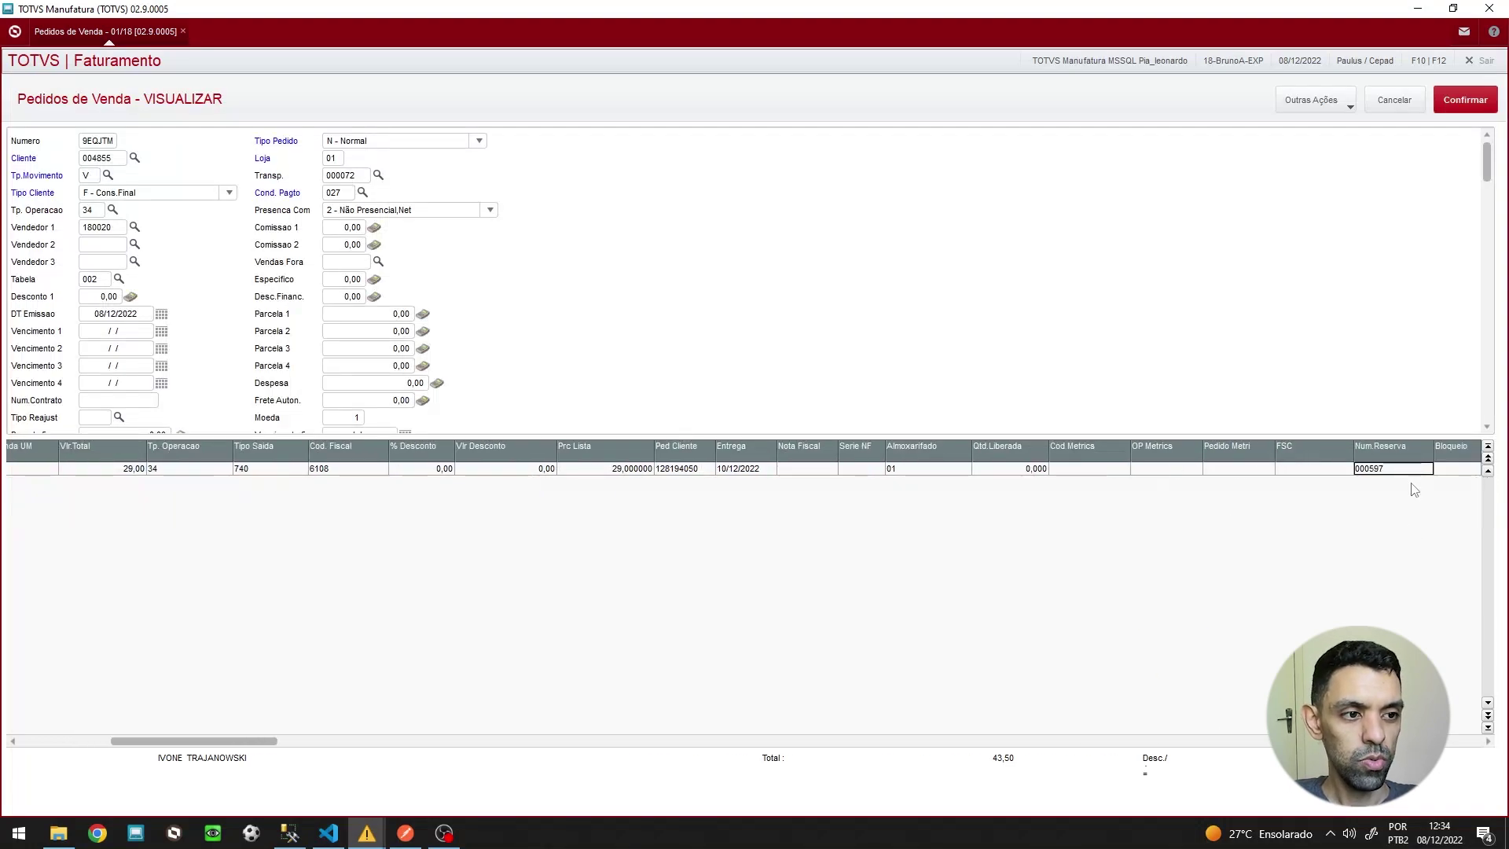
left_click(14, 33)
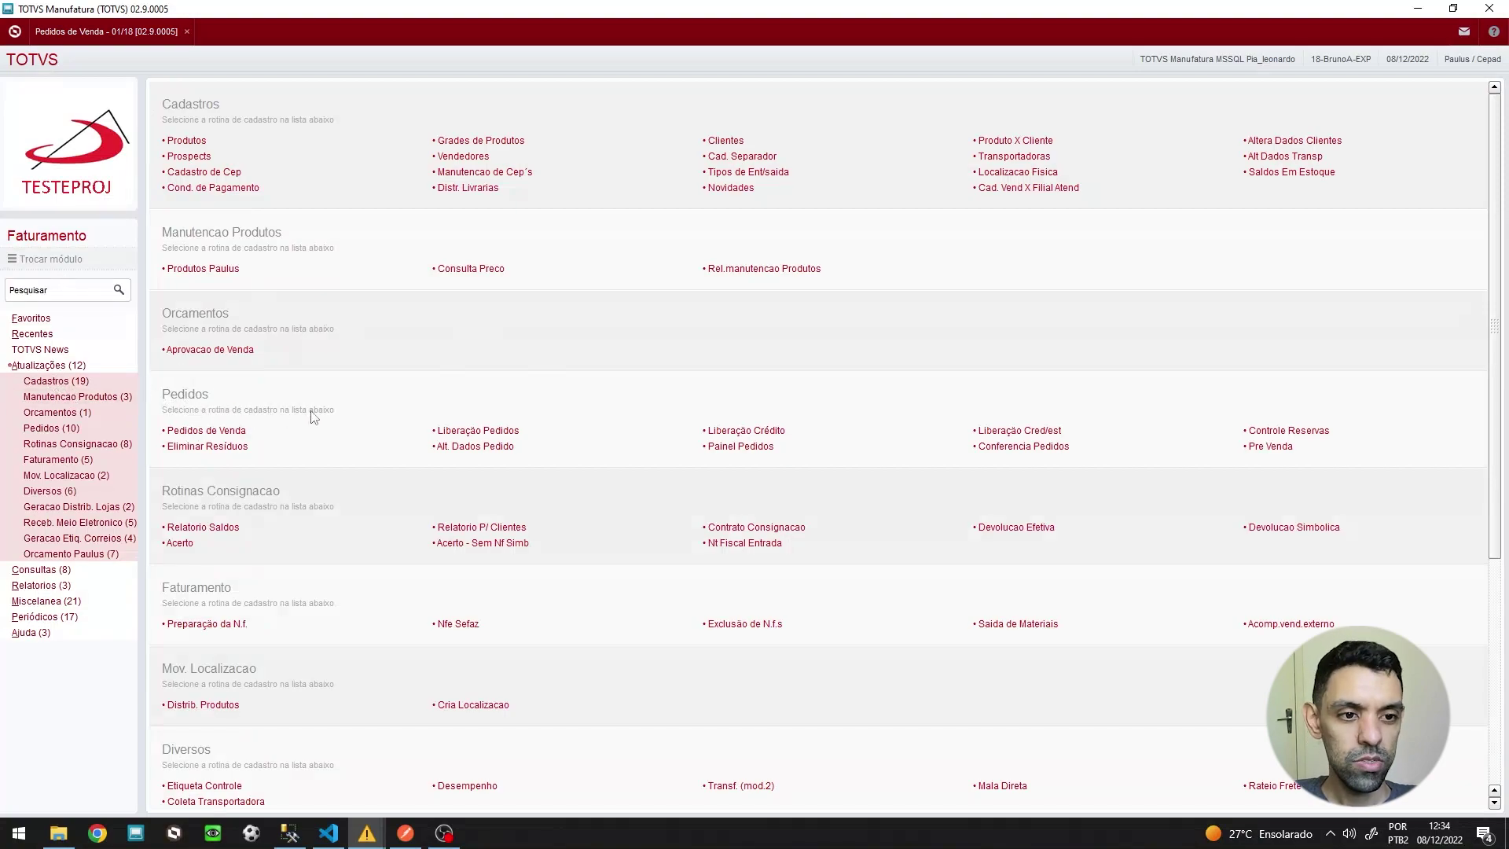
Open Controle Reservas and filter the reservation list to reservation 000597
left_click(1289, 432)
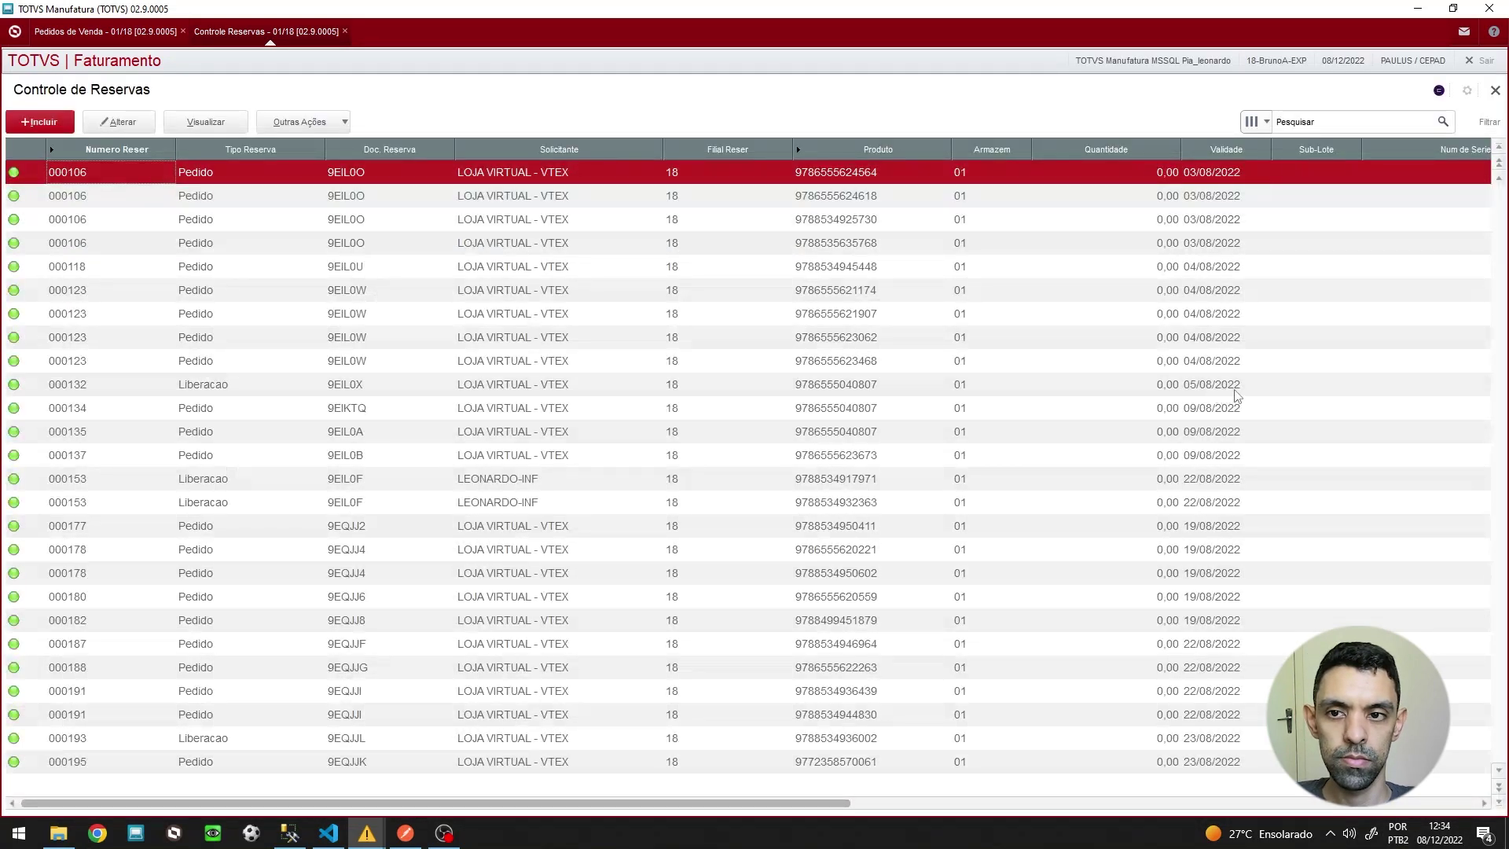
left_click(1305, 125)
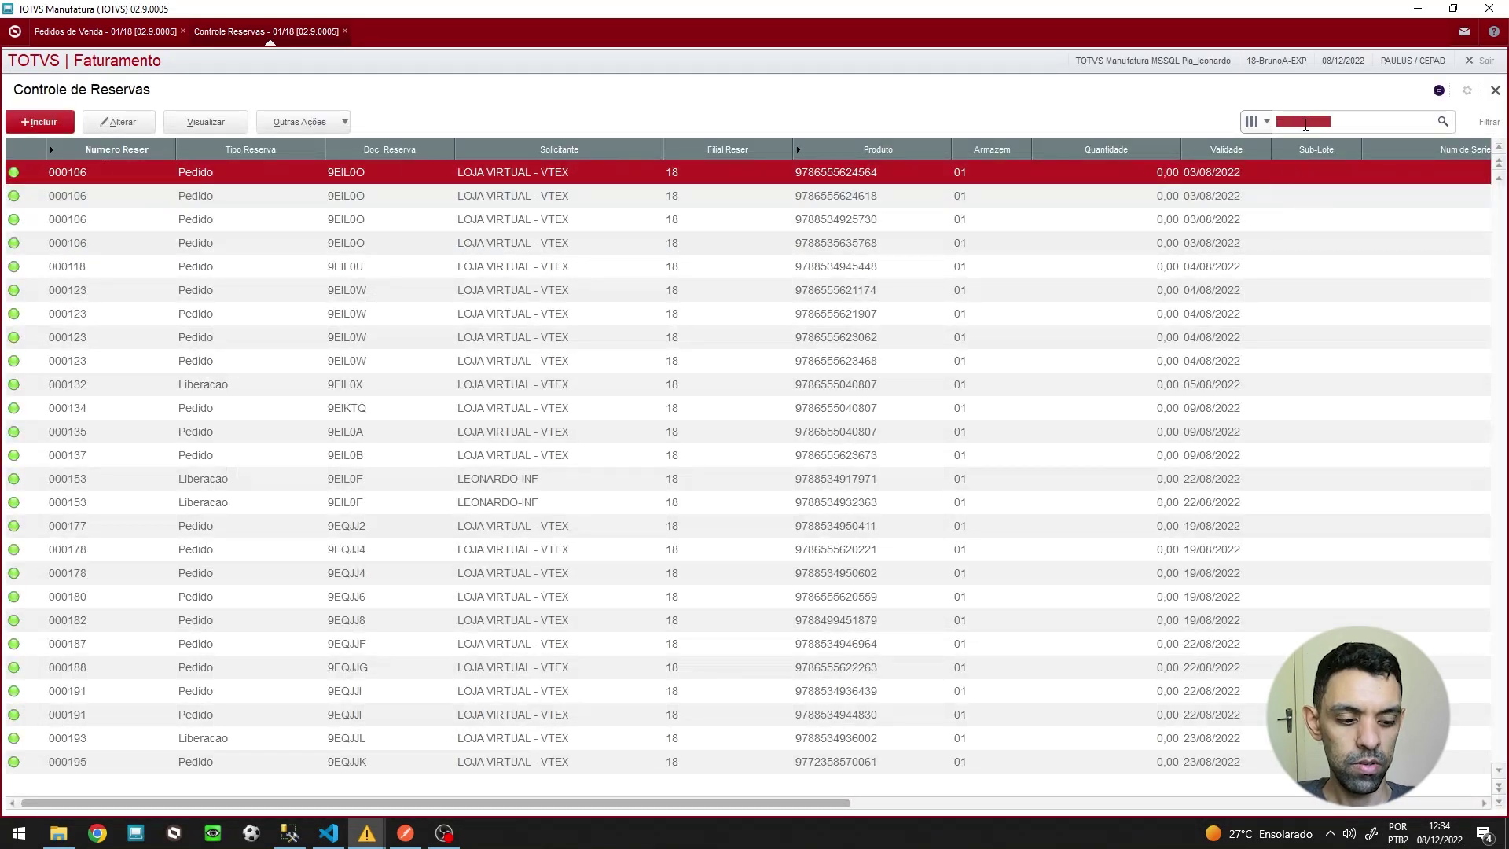
type("000597")
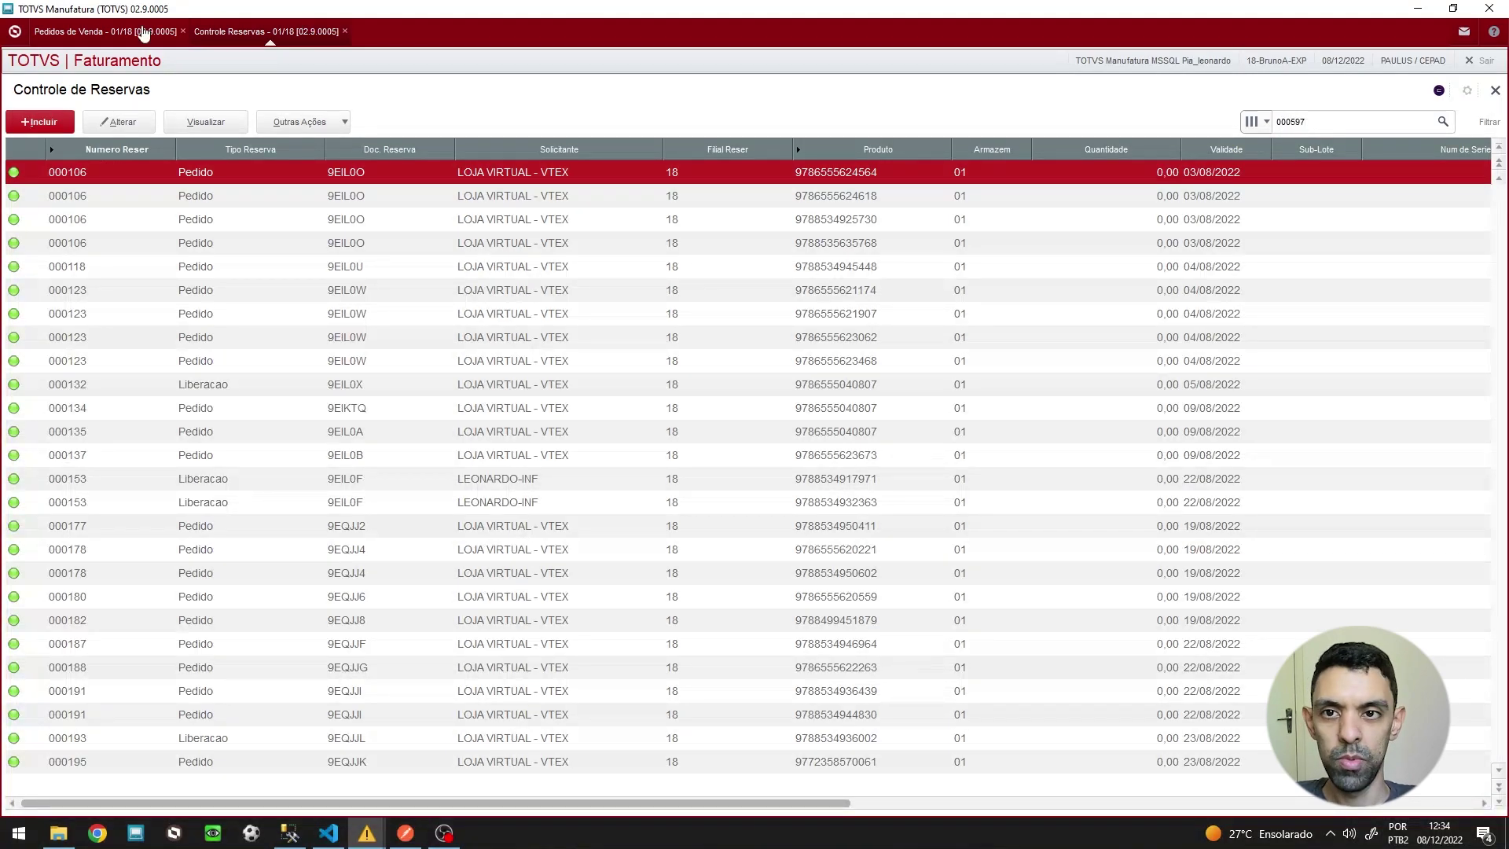
left_click(124, 33)
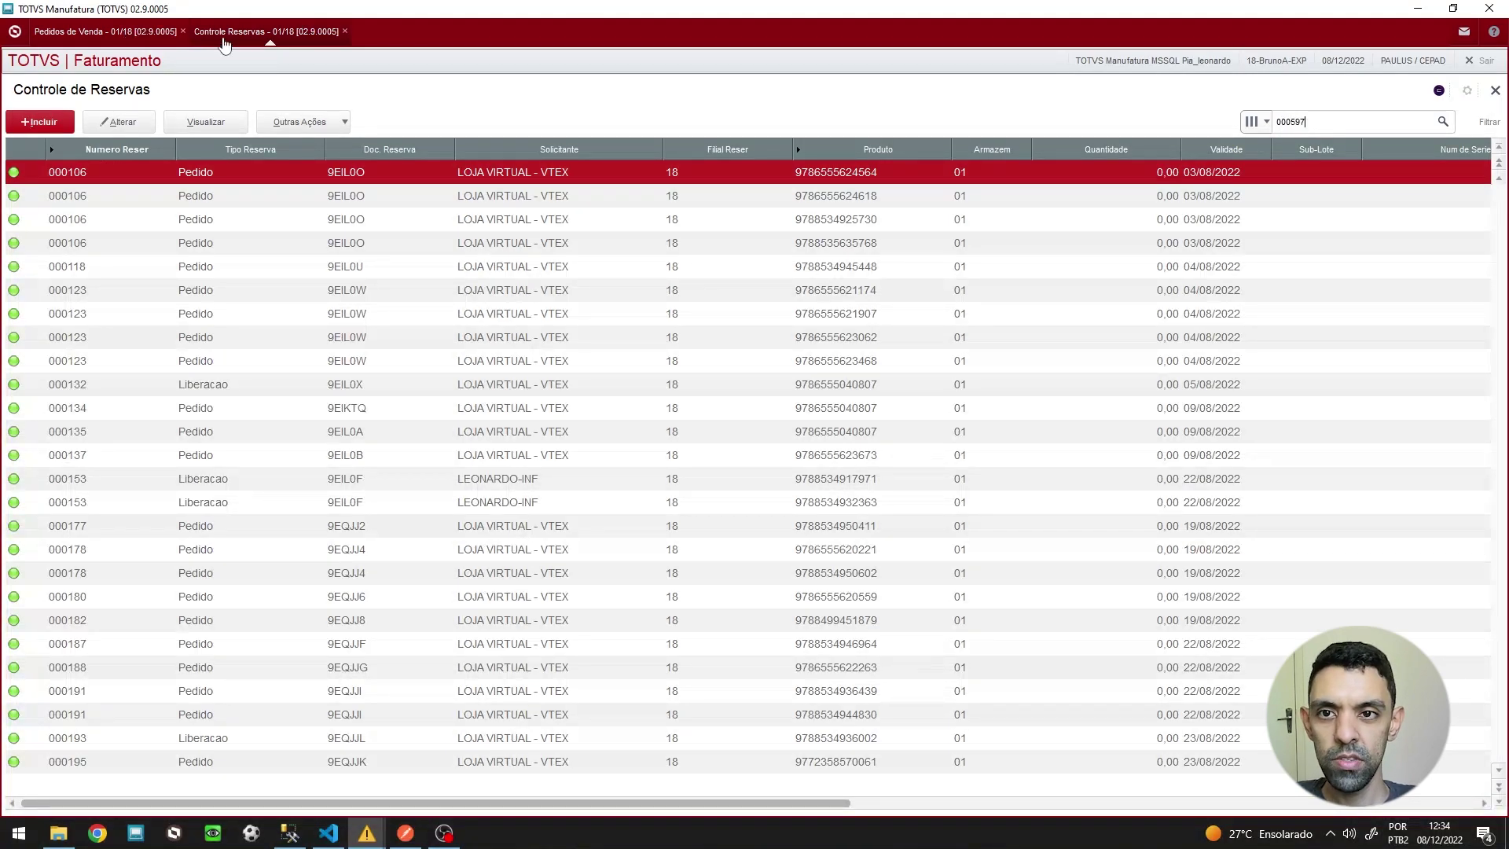
left_click(235, 34)
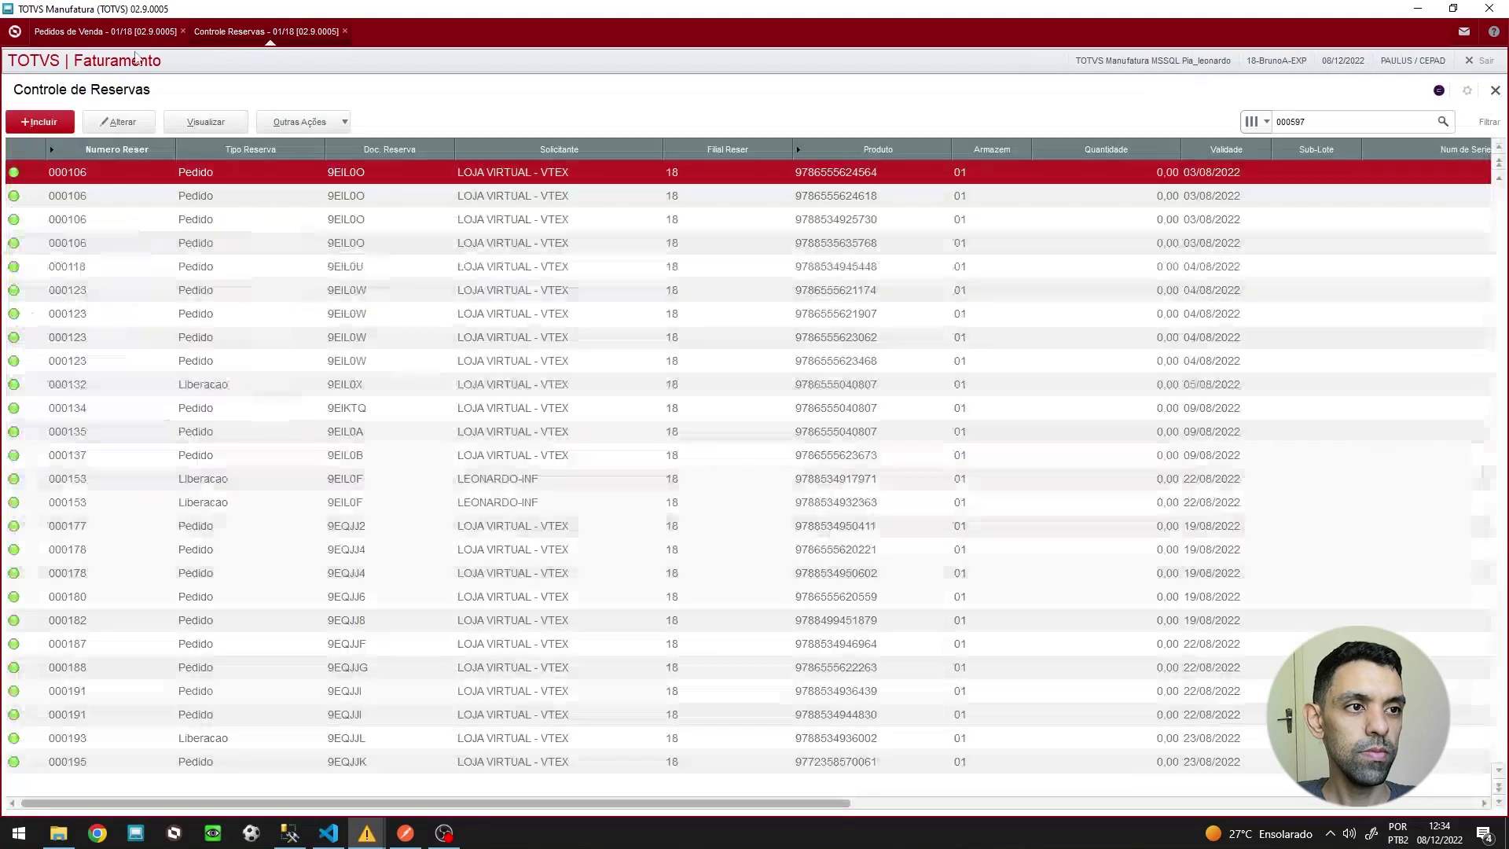
left_click(1442, 123)
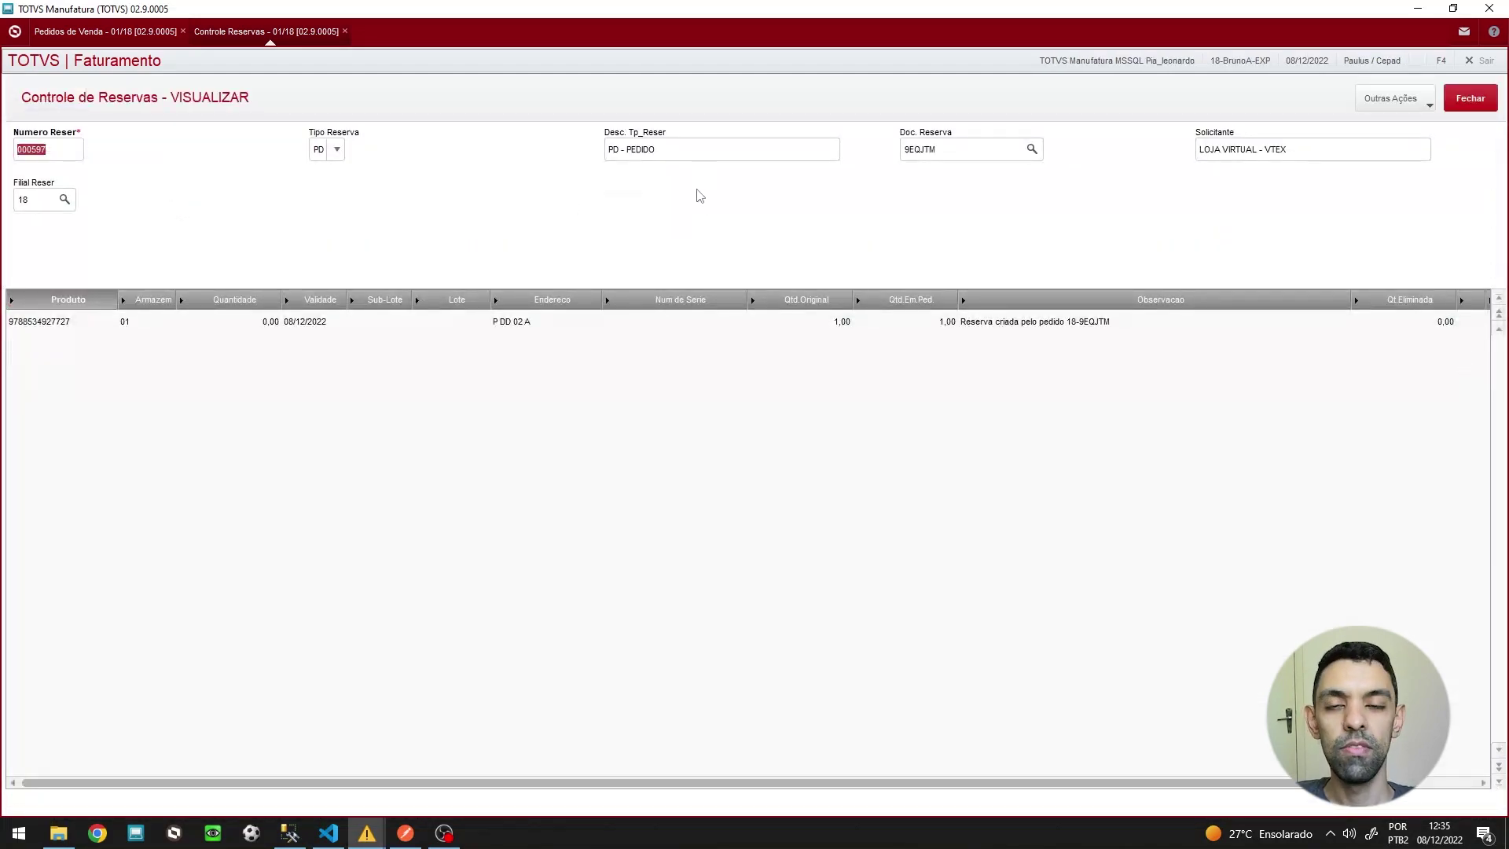
Close reservation 000597's view and go back to the Faturamento menu
left_click(1470, 98)
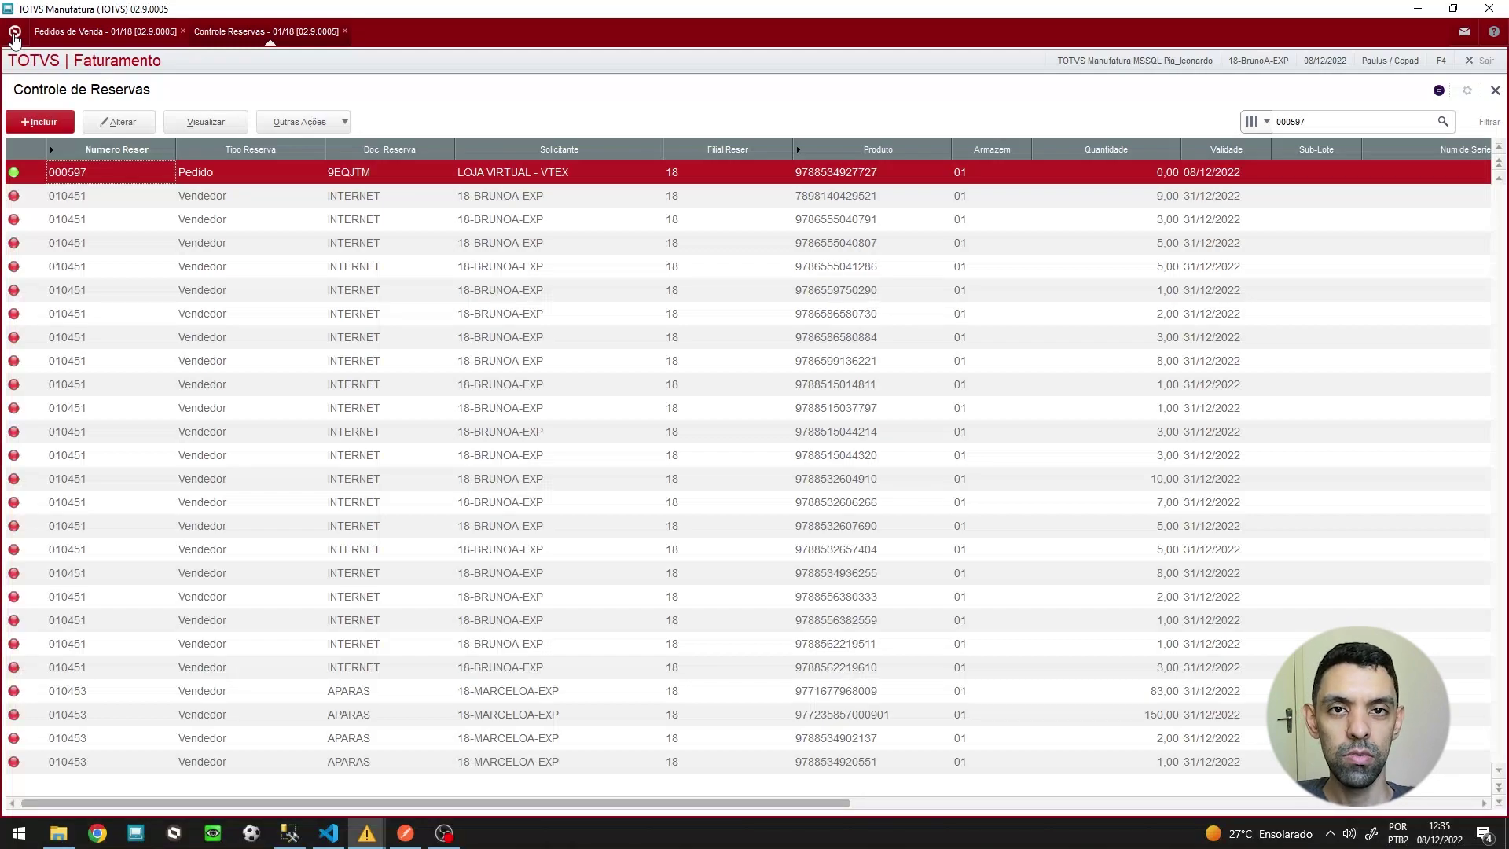
left_click(14, 33)
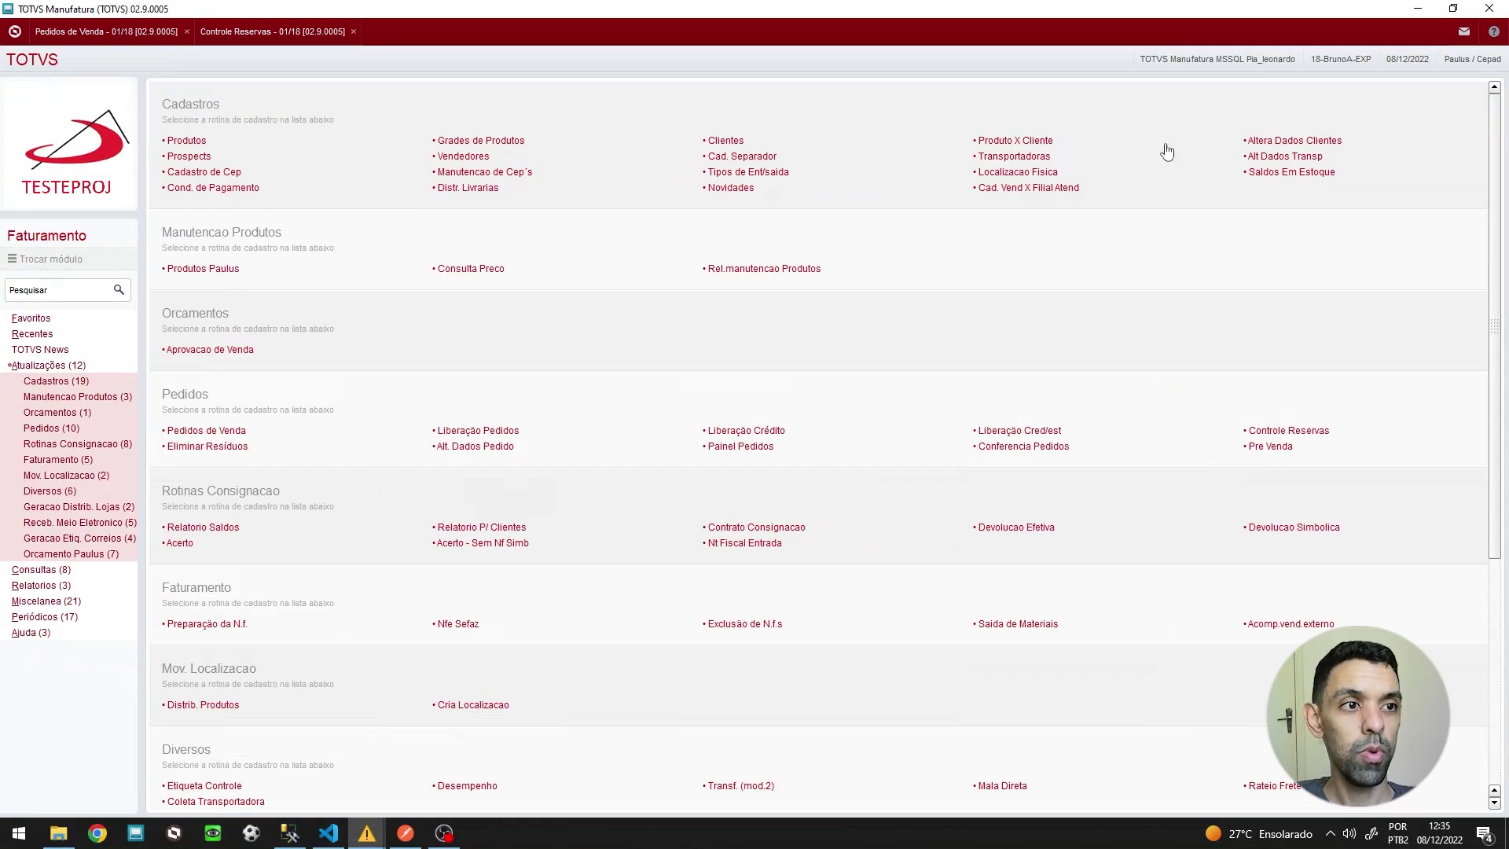
Switch to the Estoque/Custos module (environment 04) and expand Atualizações > Inventario
left_click(51, 260)
left_click(679, 455)
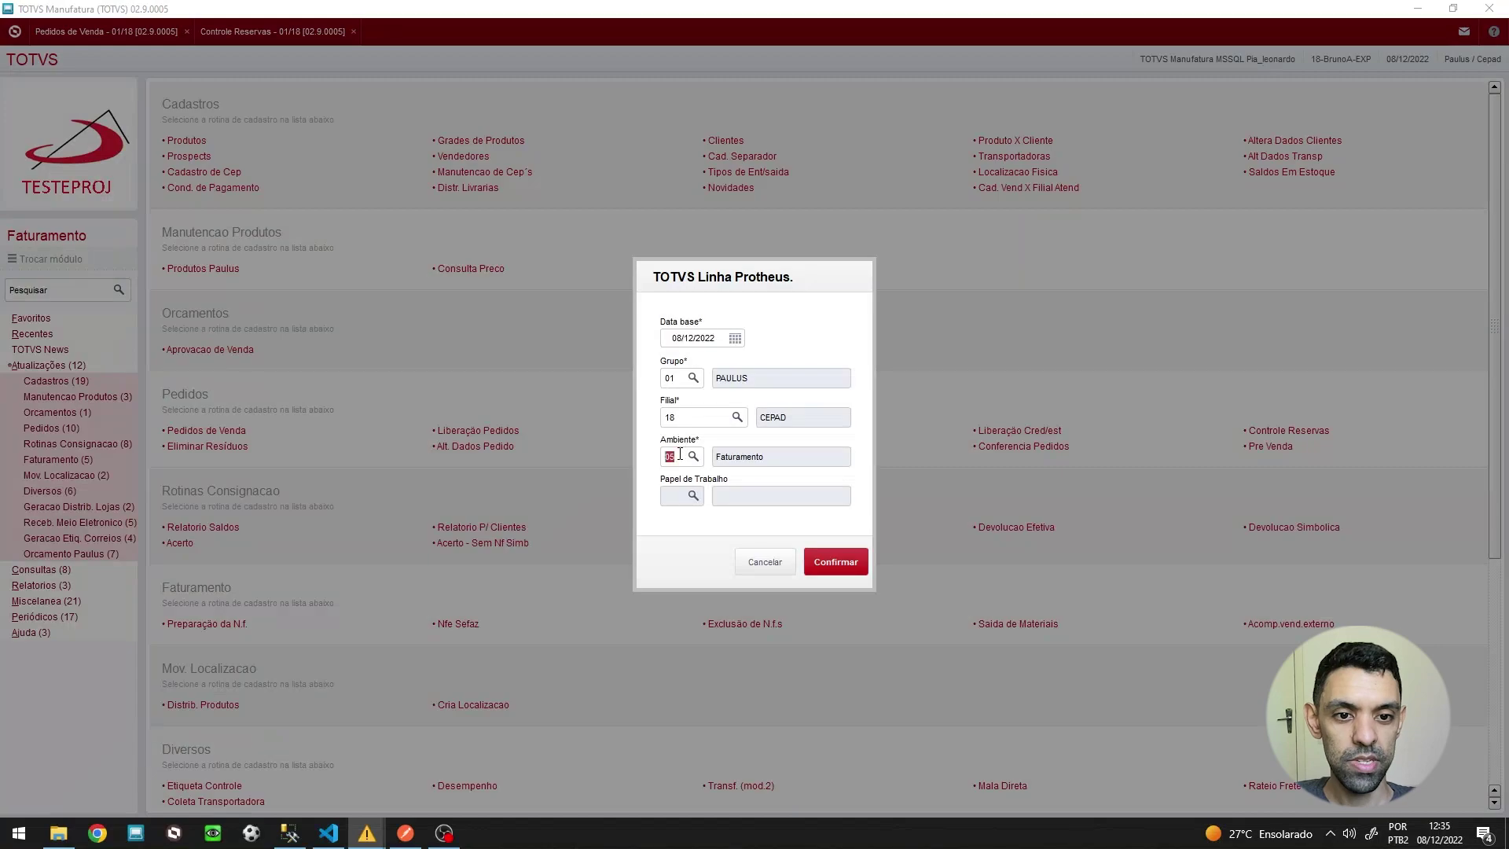
type("04")
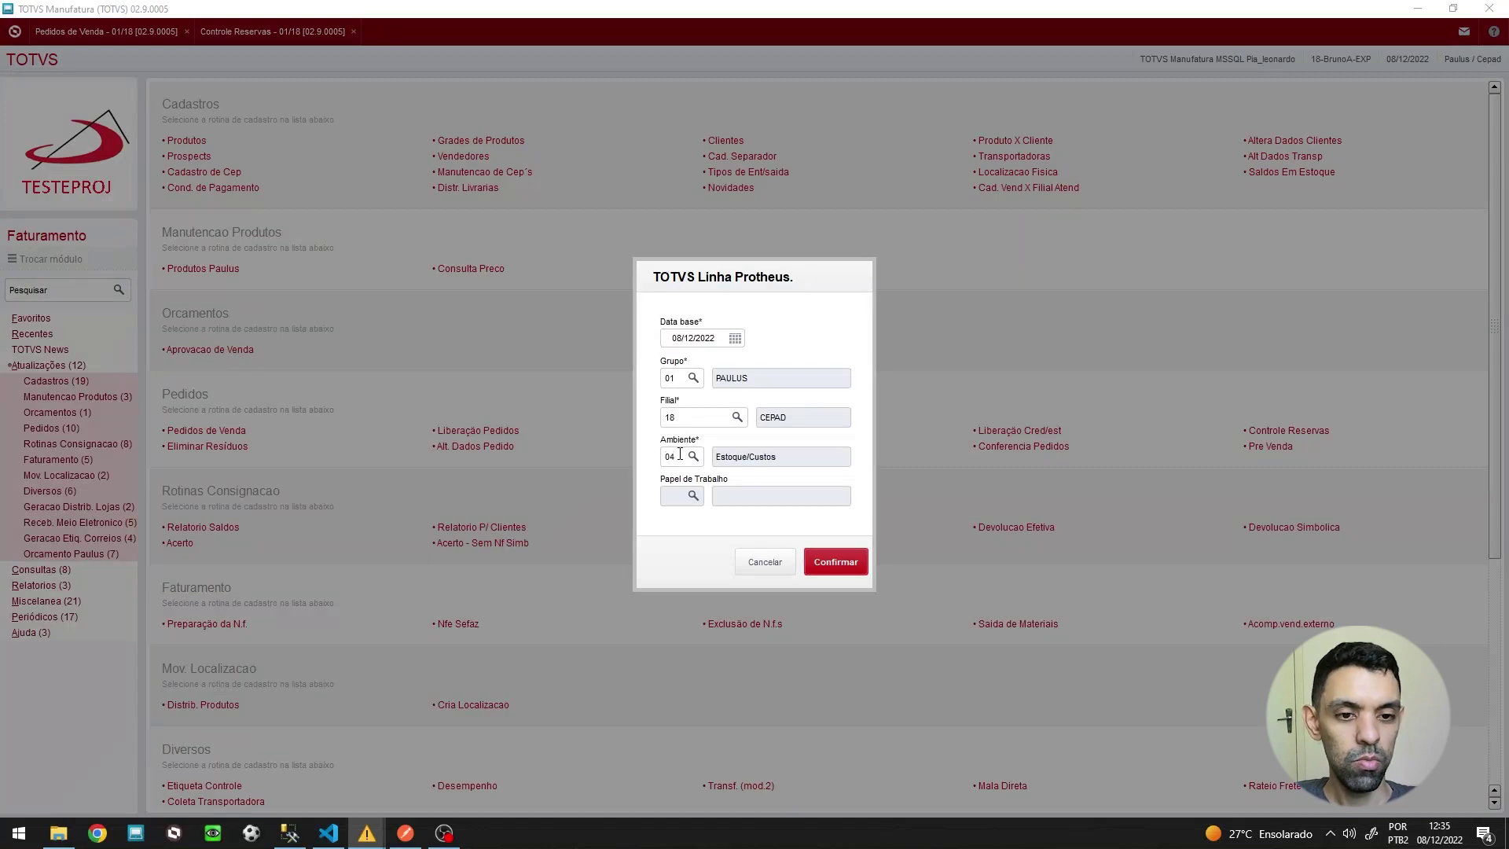
left_click(845, 564)
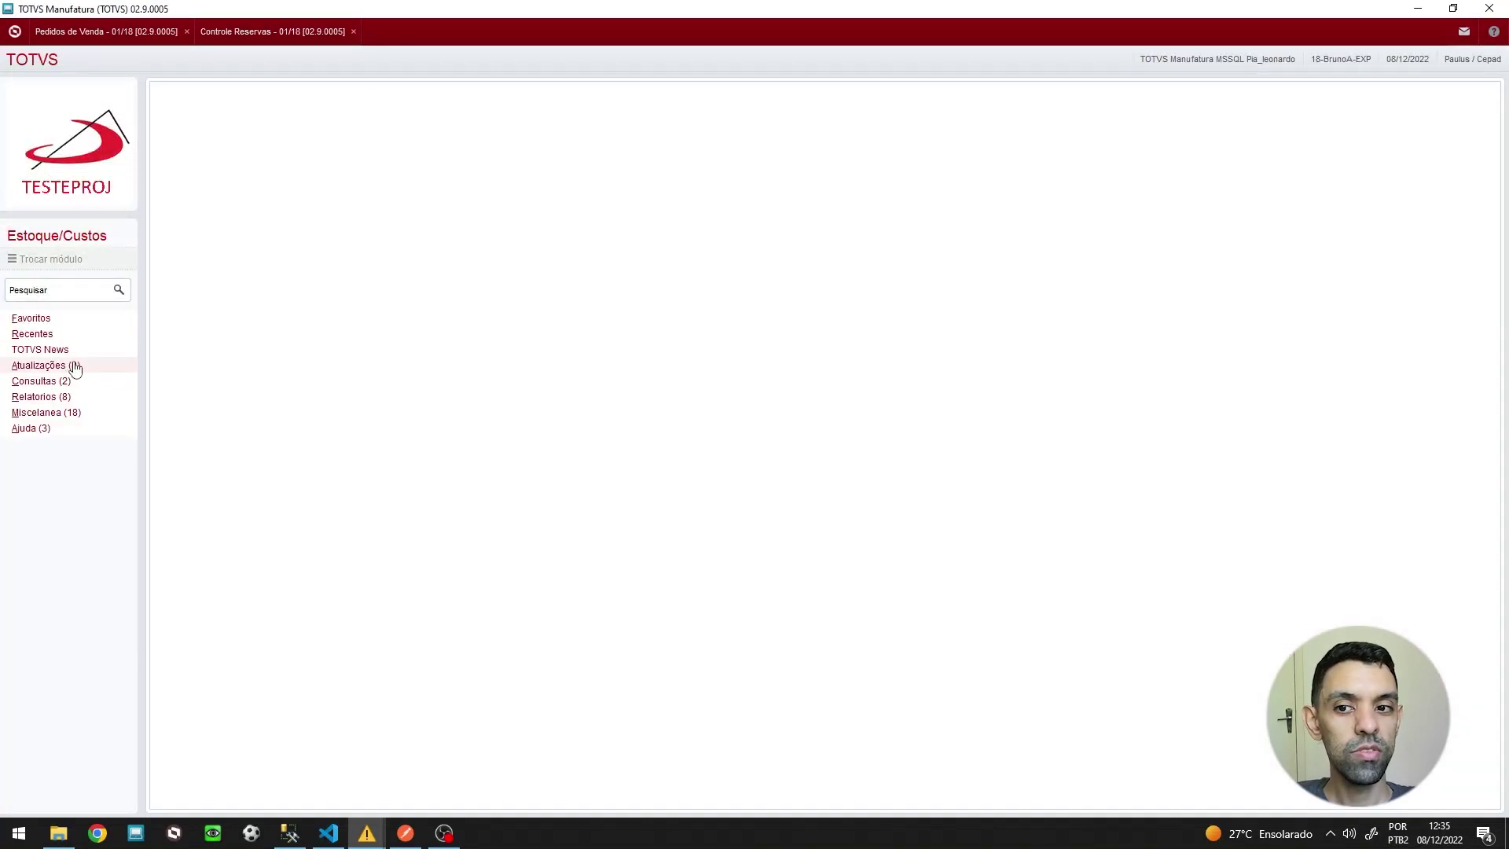
left_click(76, 369)
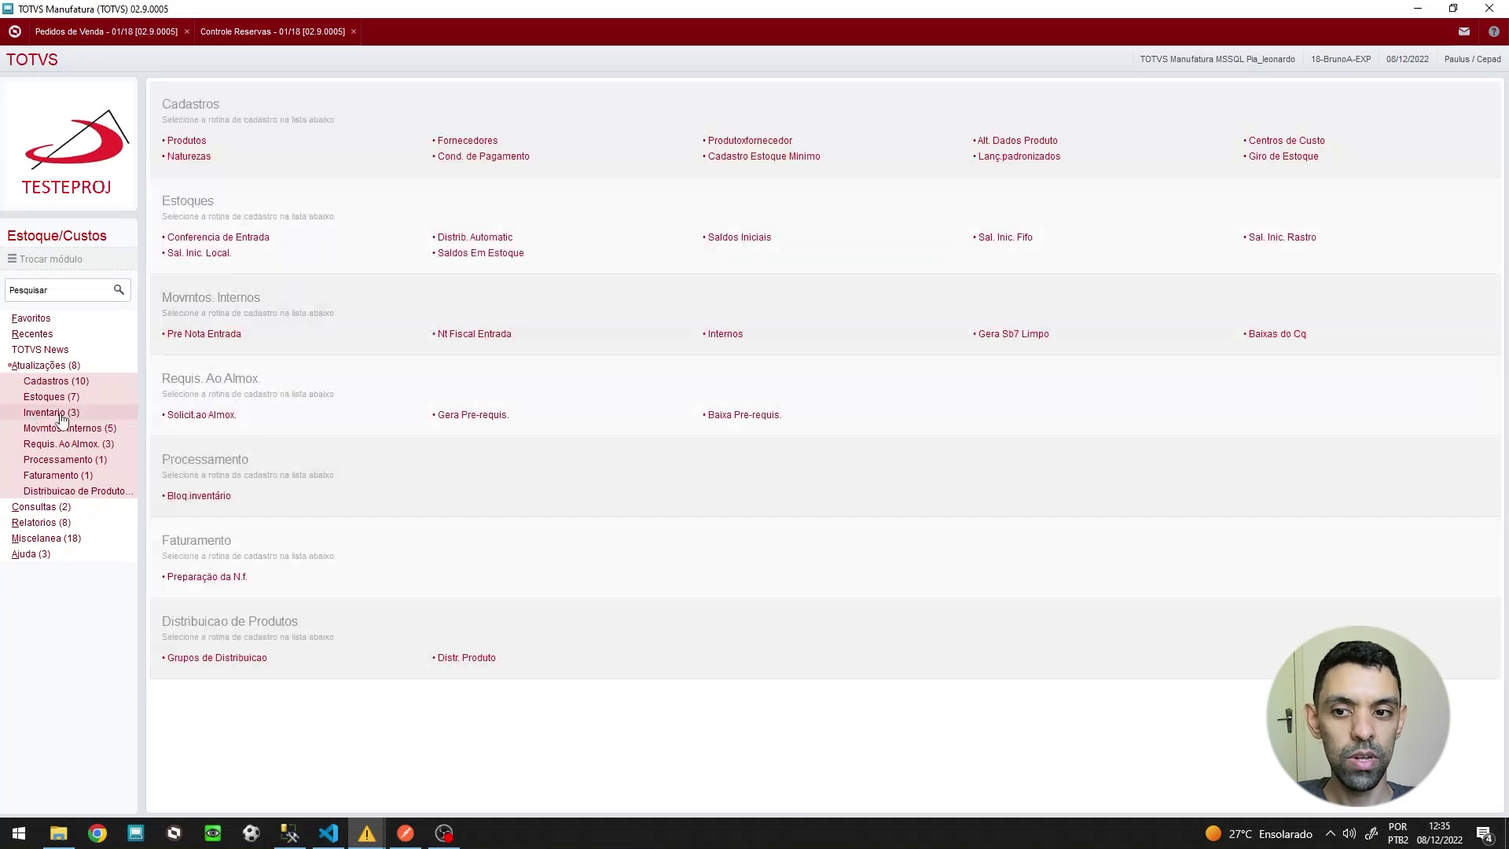
left_click(55, 413)
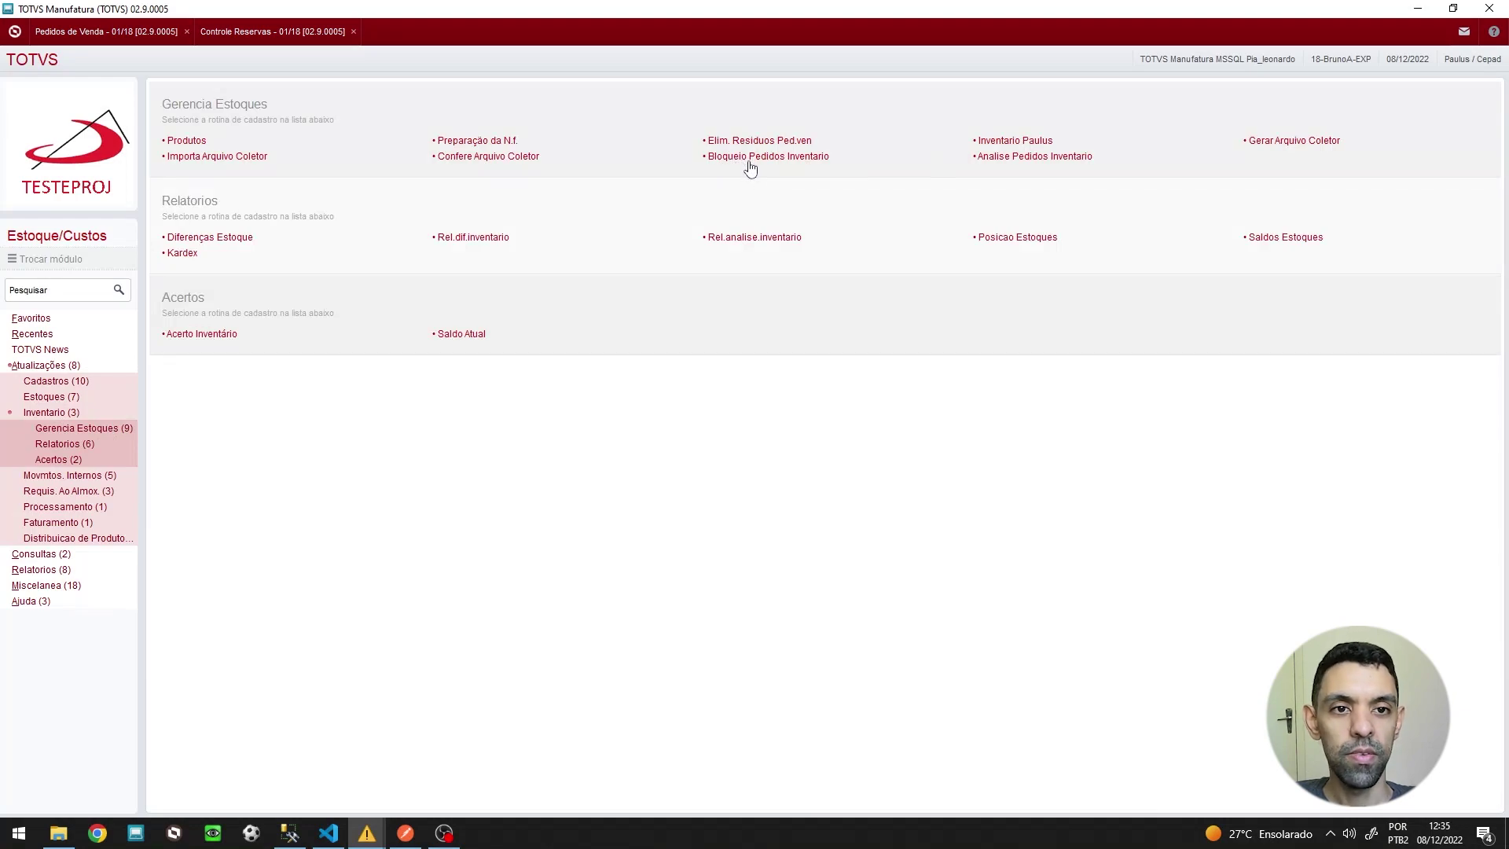
In Bloqueio Pedidos Inventario, set 'Pedidos da loja virtual no Protheus' to BLOQUEADO and confirm
left_click(756, 162)
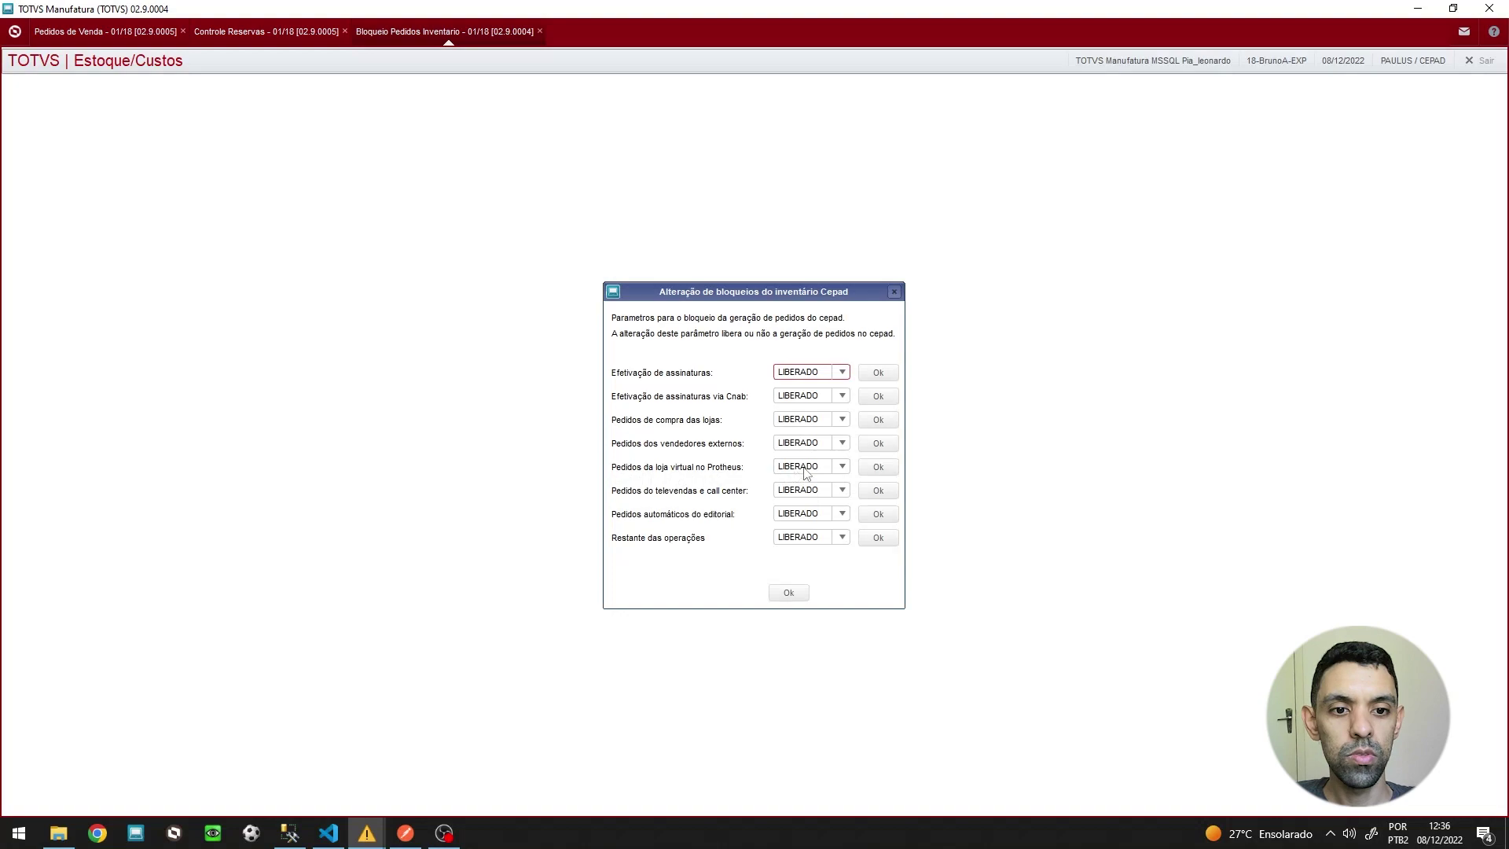
left_click(831, 469)
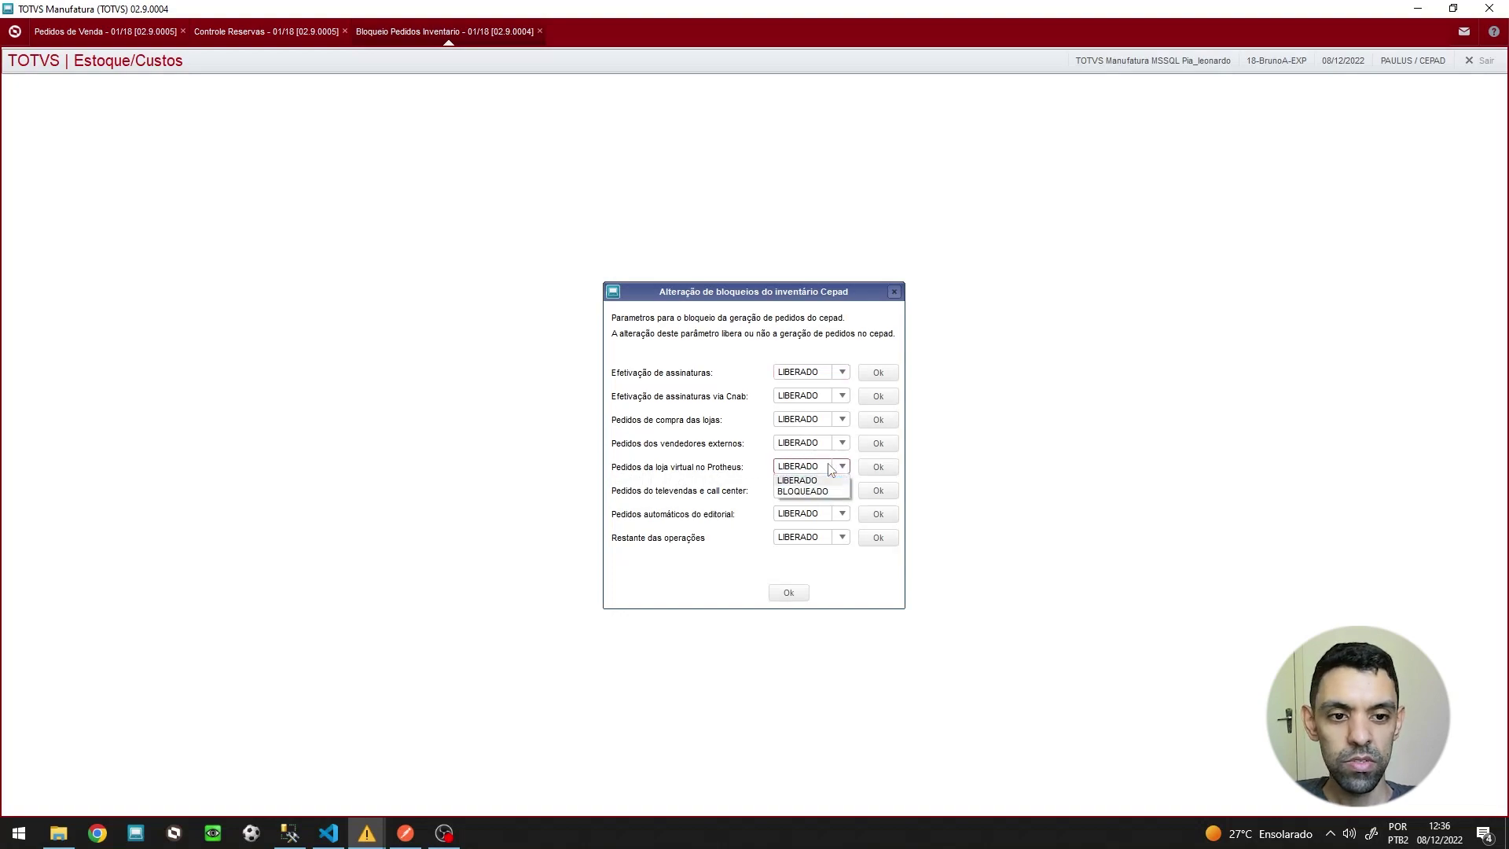
left_click(803, 492)
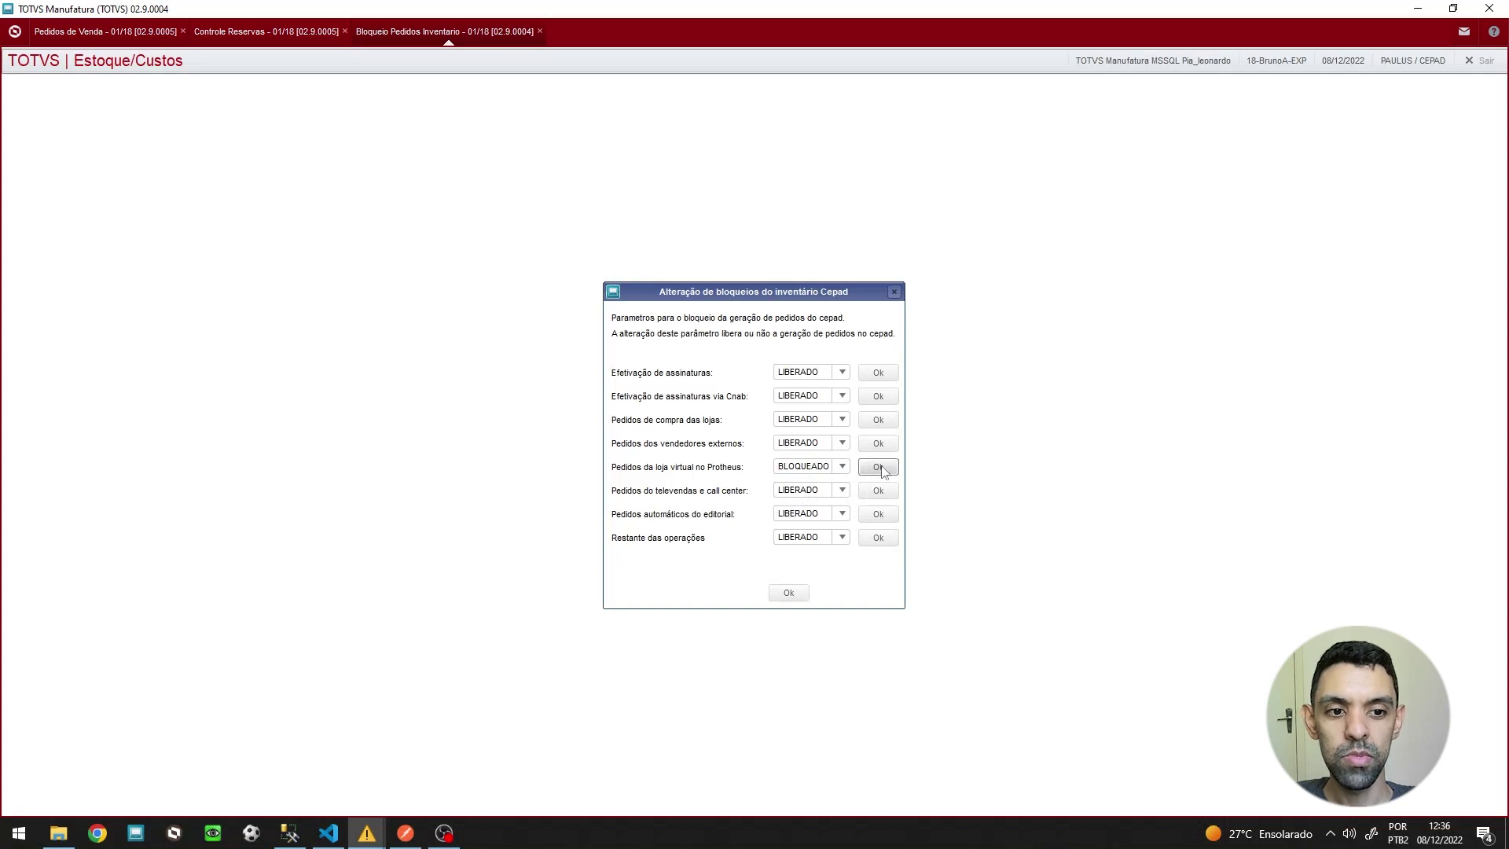
left_click(881, 469)
left_click(817, 477)
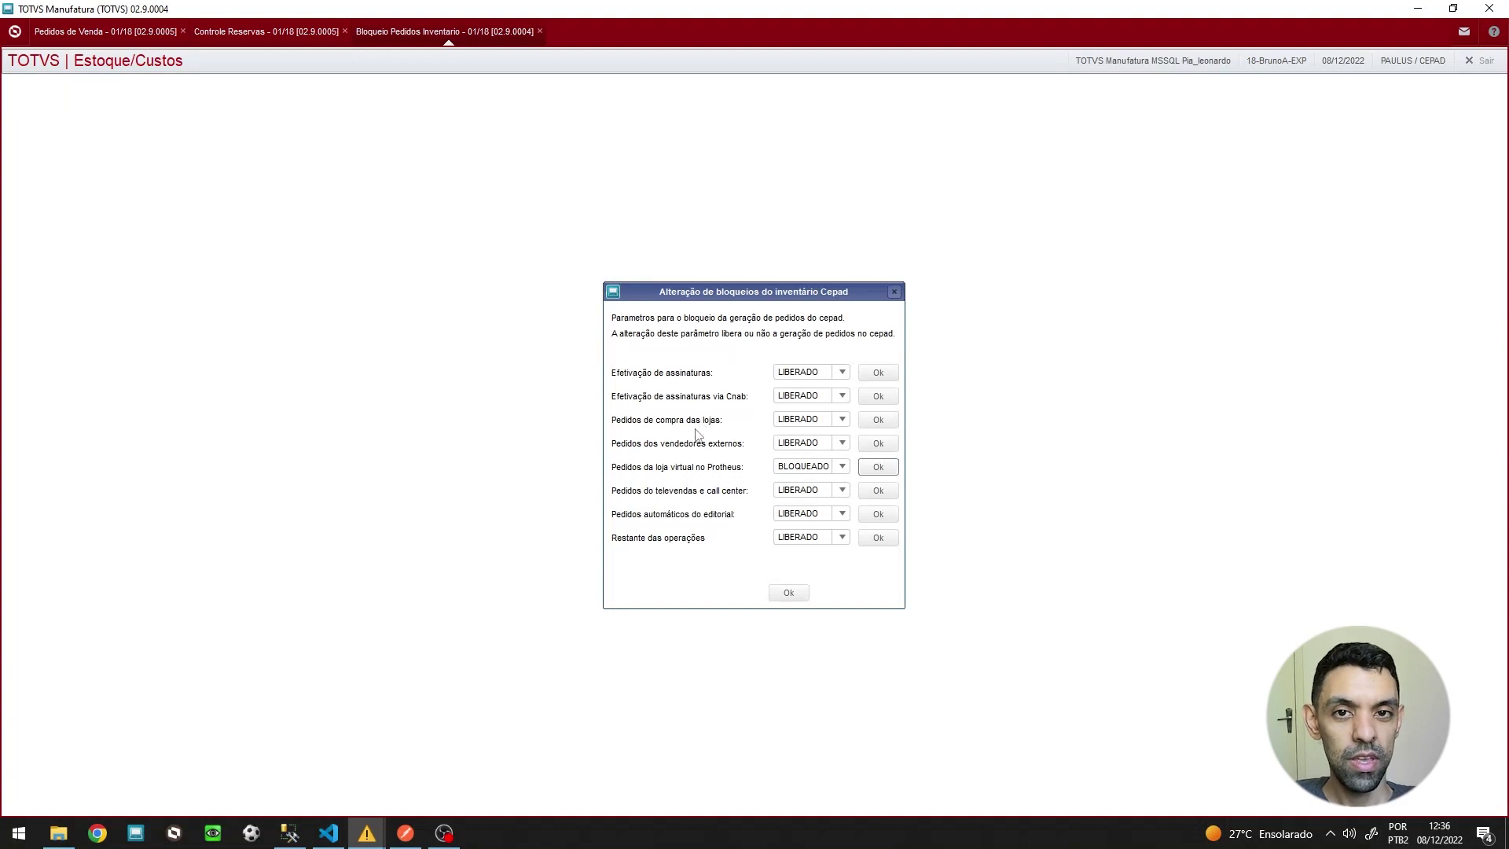
left_click(789, 594)
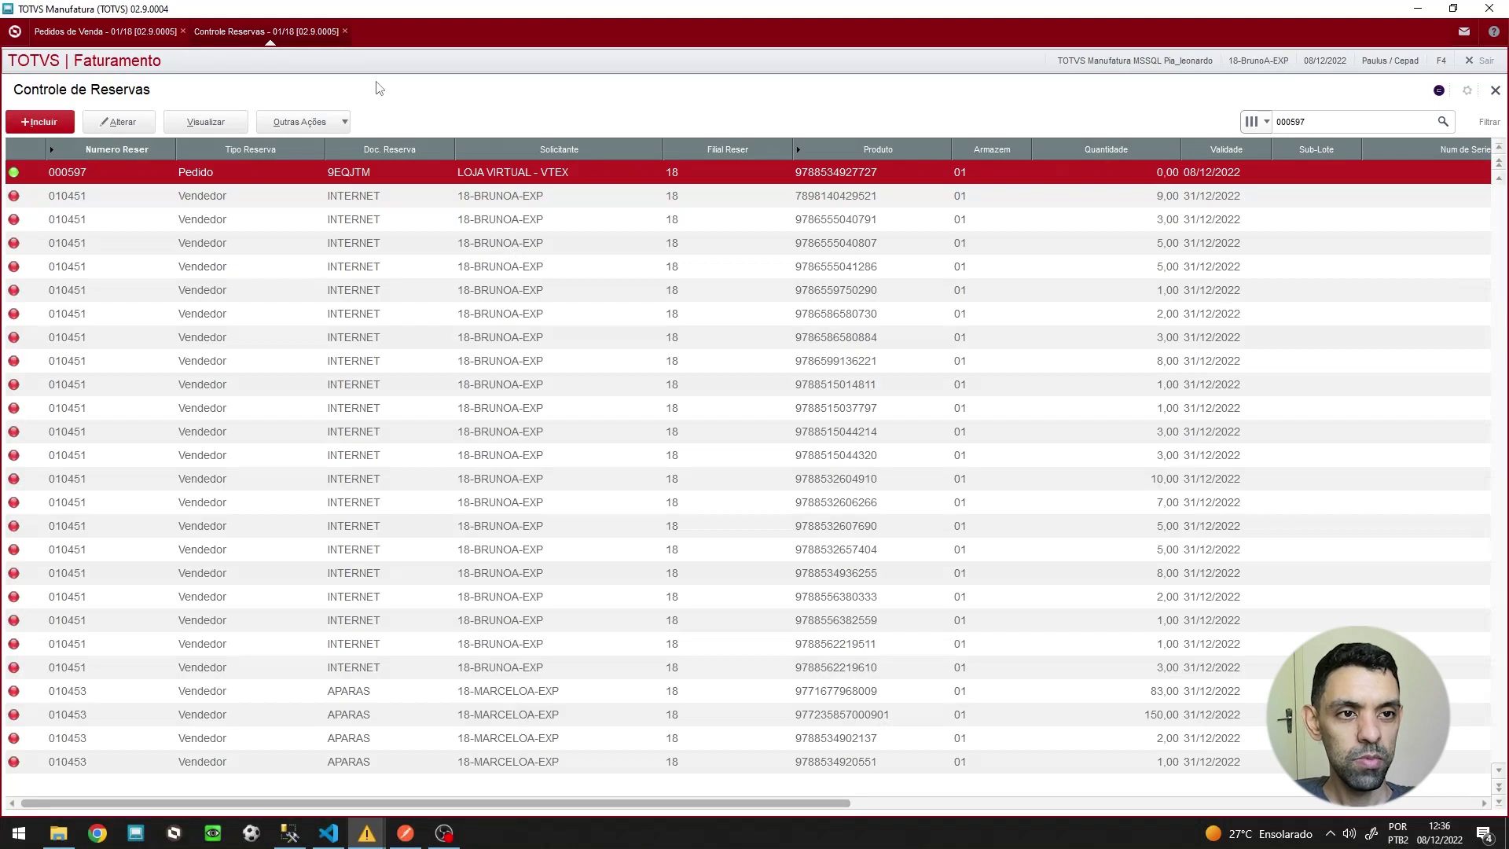
Back in Pedidos de Venda, close the 9EQJTM view and save order 9EQJTM
left_click(87, 38)
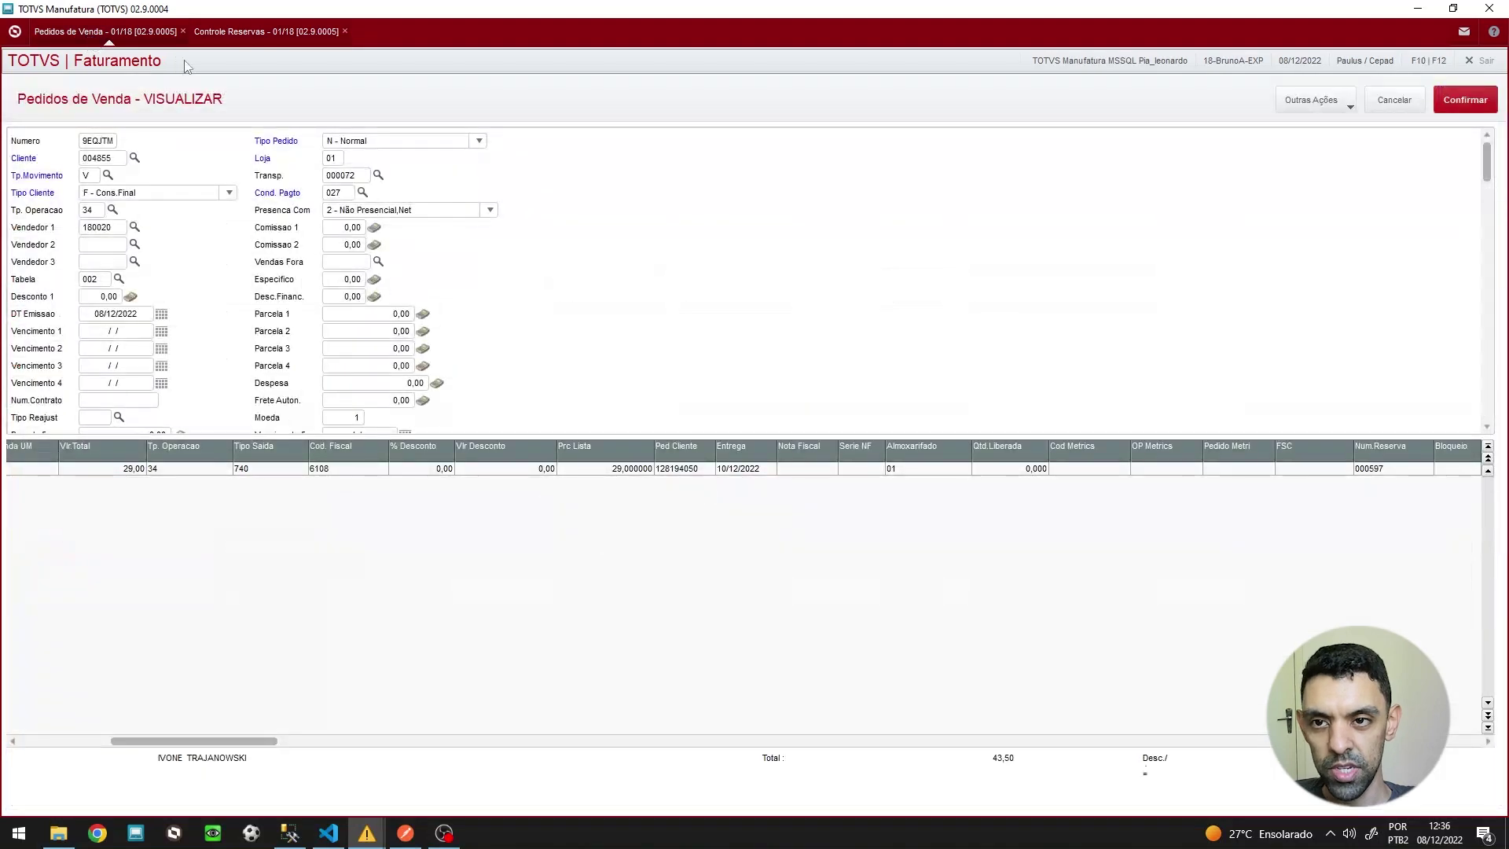
left_click(1396, 104)
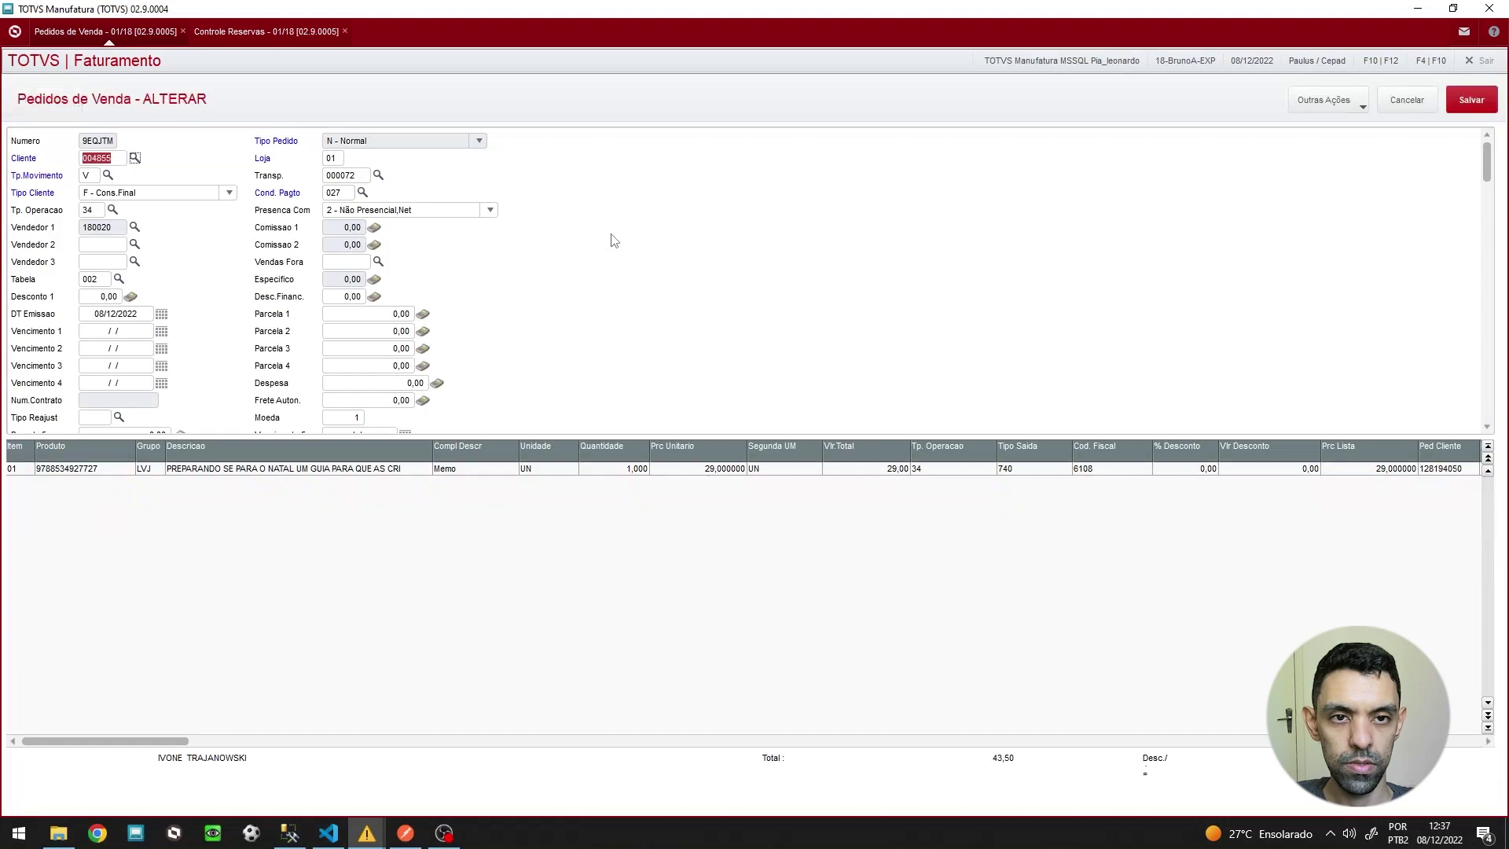
left_click(1480, 107)
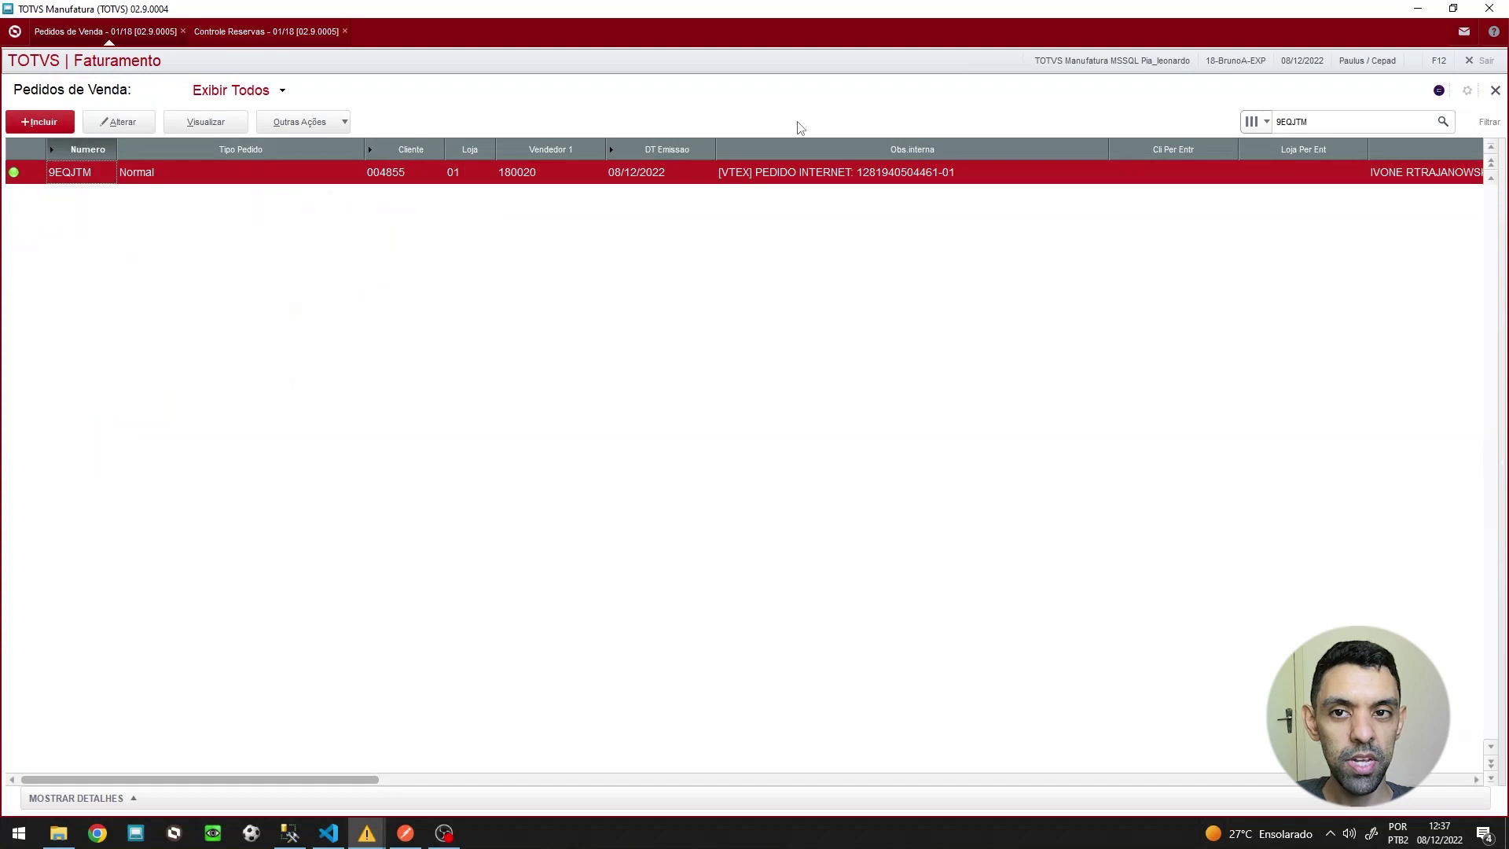
Refresh Controle Reservas to confirm reservation 000597 is gone, then go back to Pedidos de Venda
left_click(240, 35)
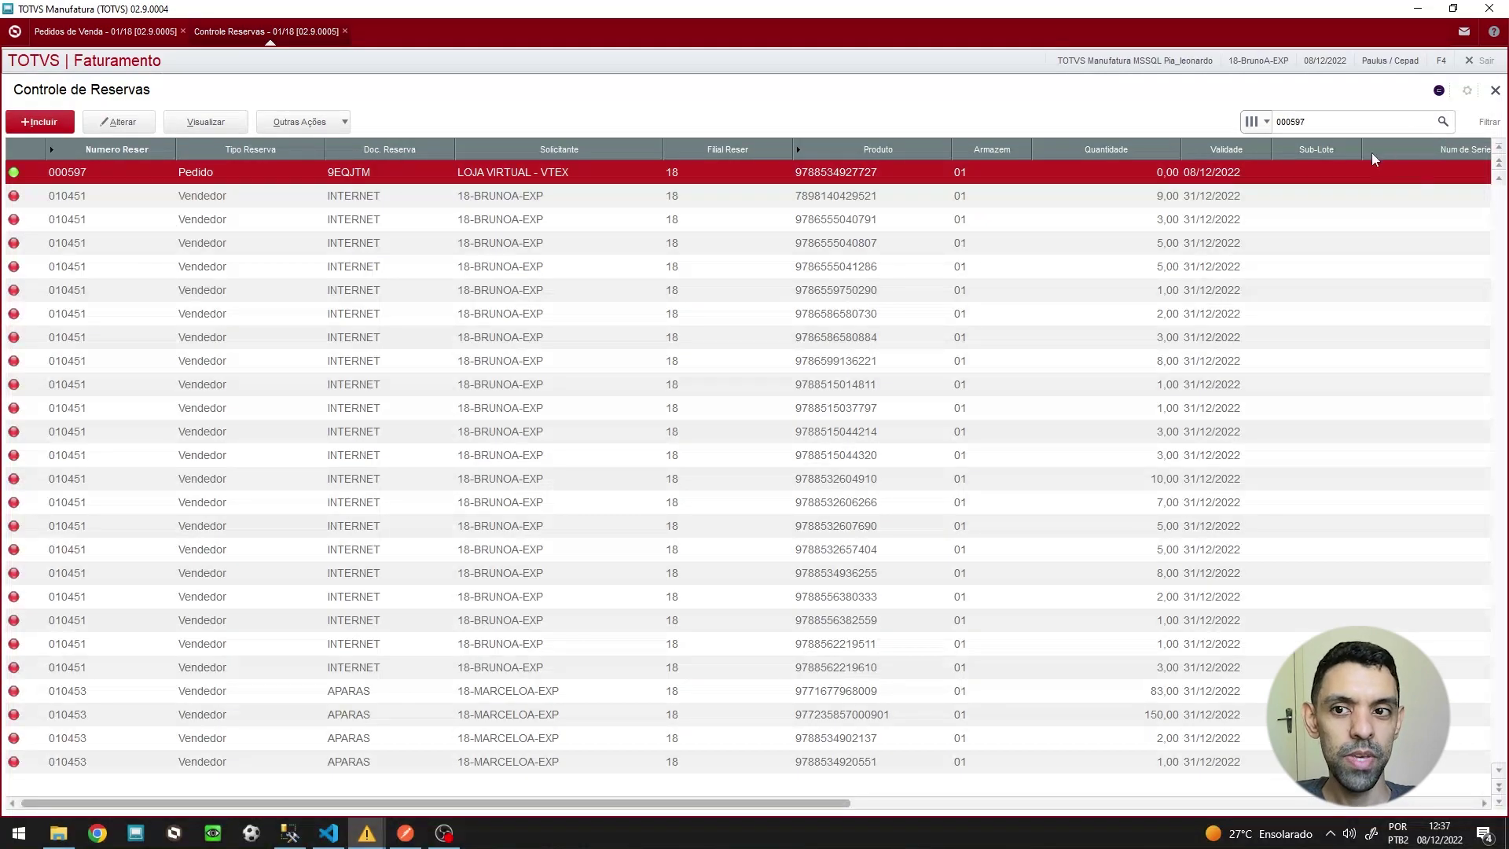
left_click(726, 228)
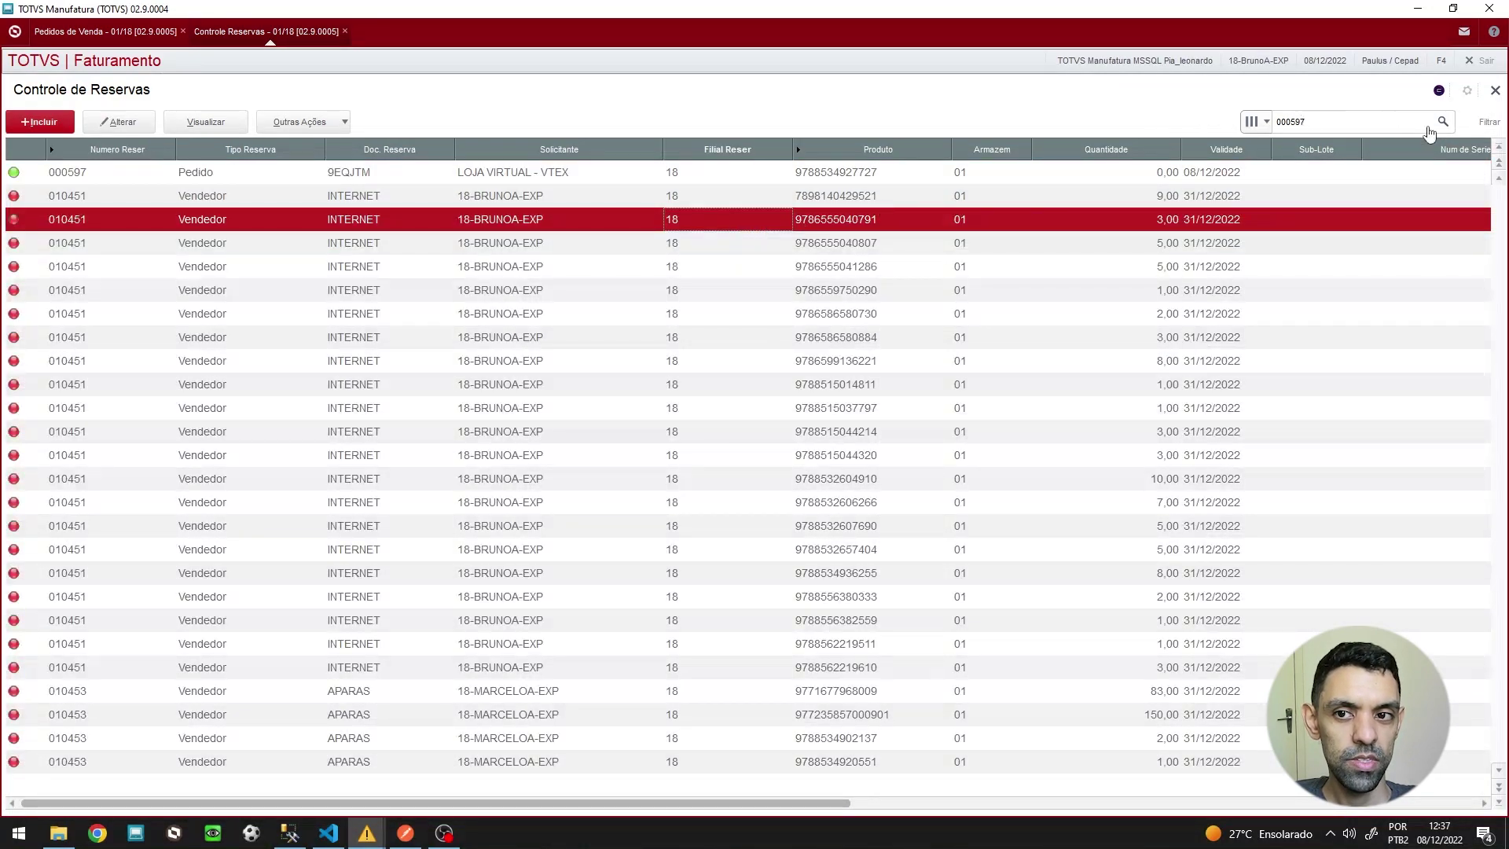
left_click(1443, 122)
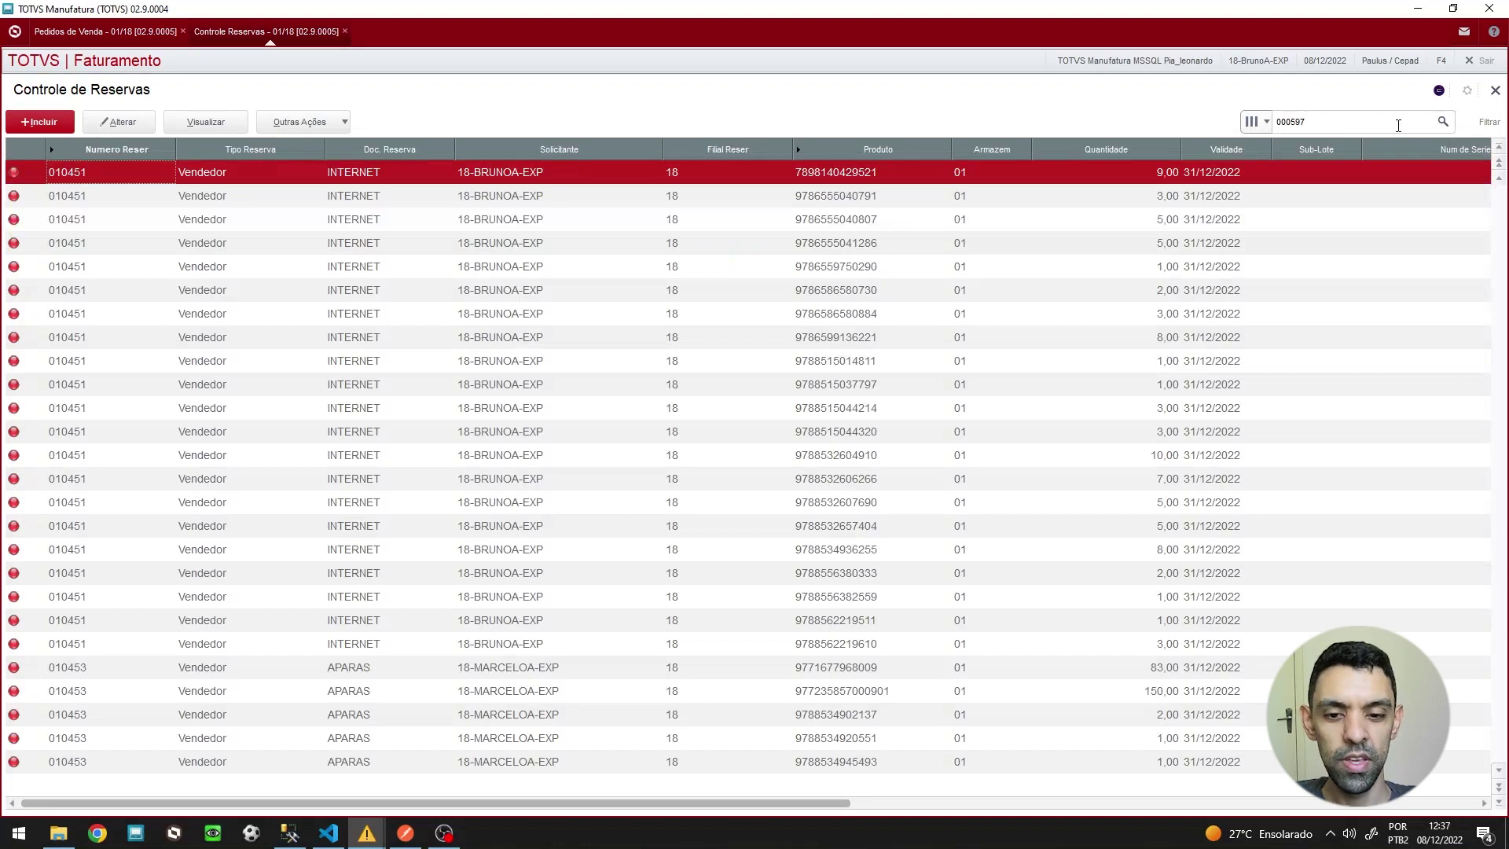
left_click(1443, 122)
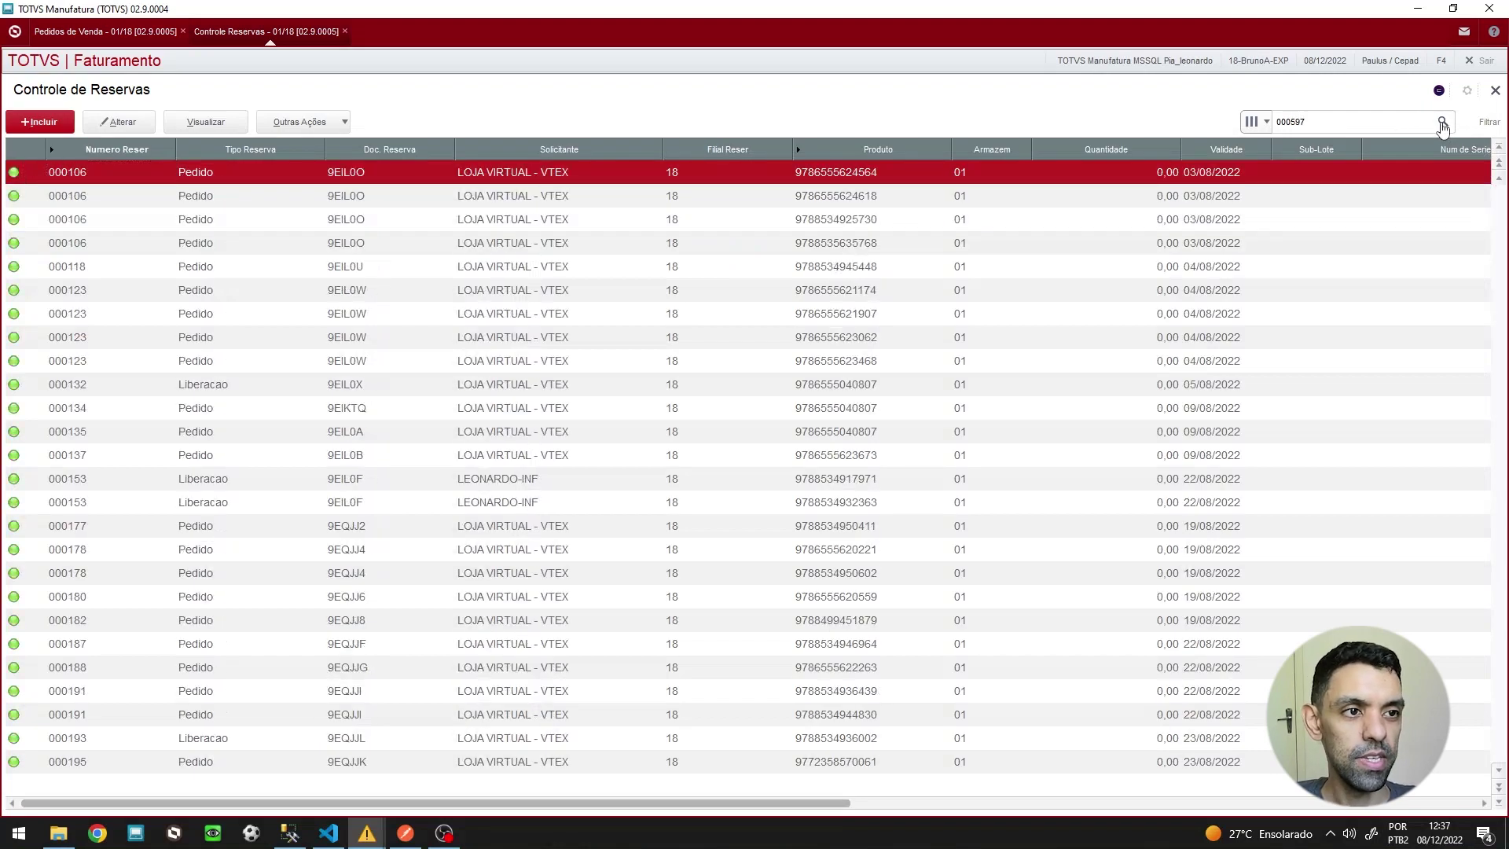
left_click(93, 32)
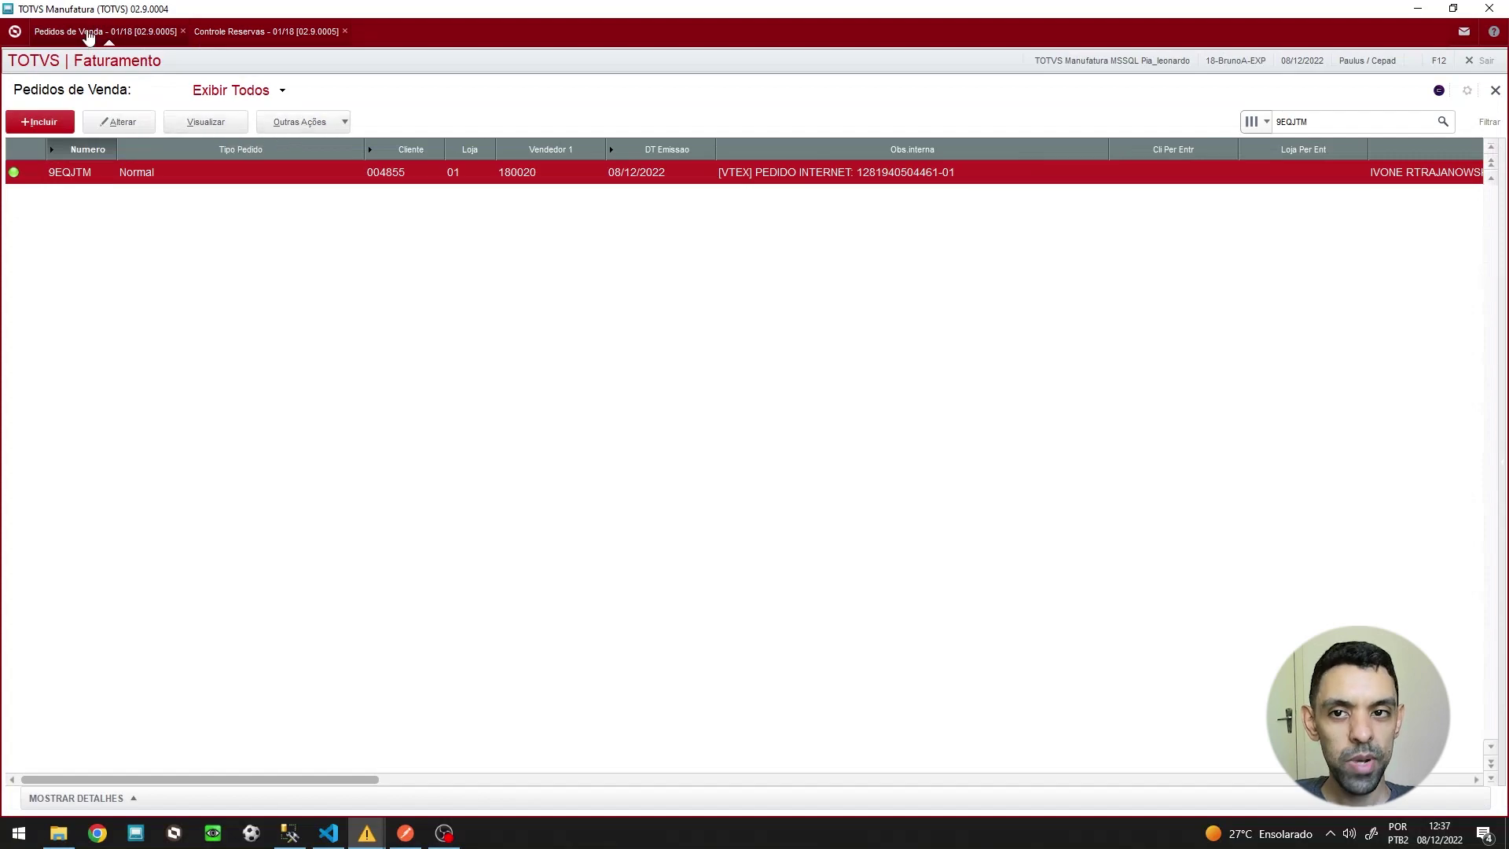
Eliminate order 9EQJTM as residue via Outras Ações > Excluir > Residuo and confirm
left_click(340, 126)
mouse_move(333, 163)
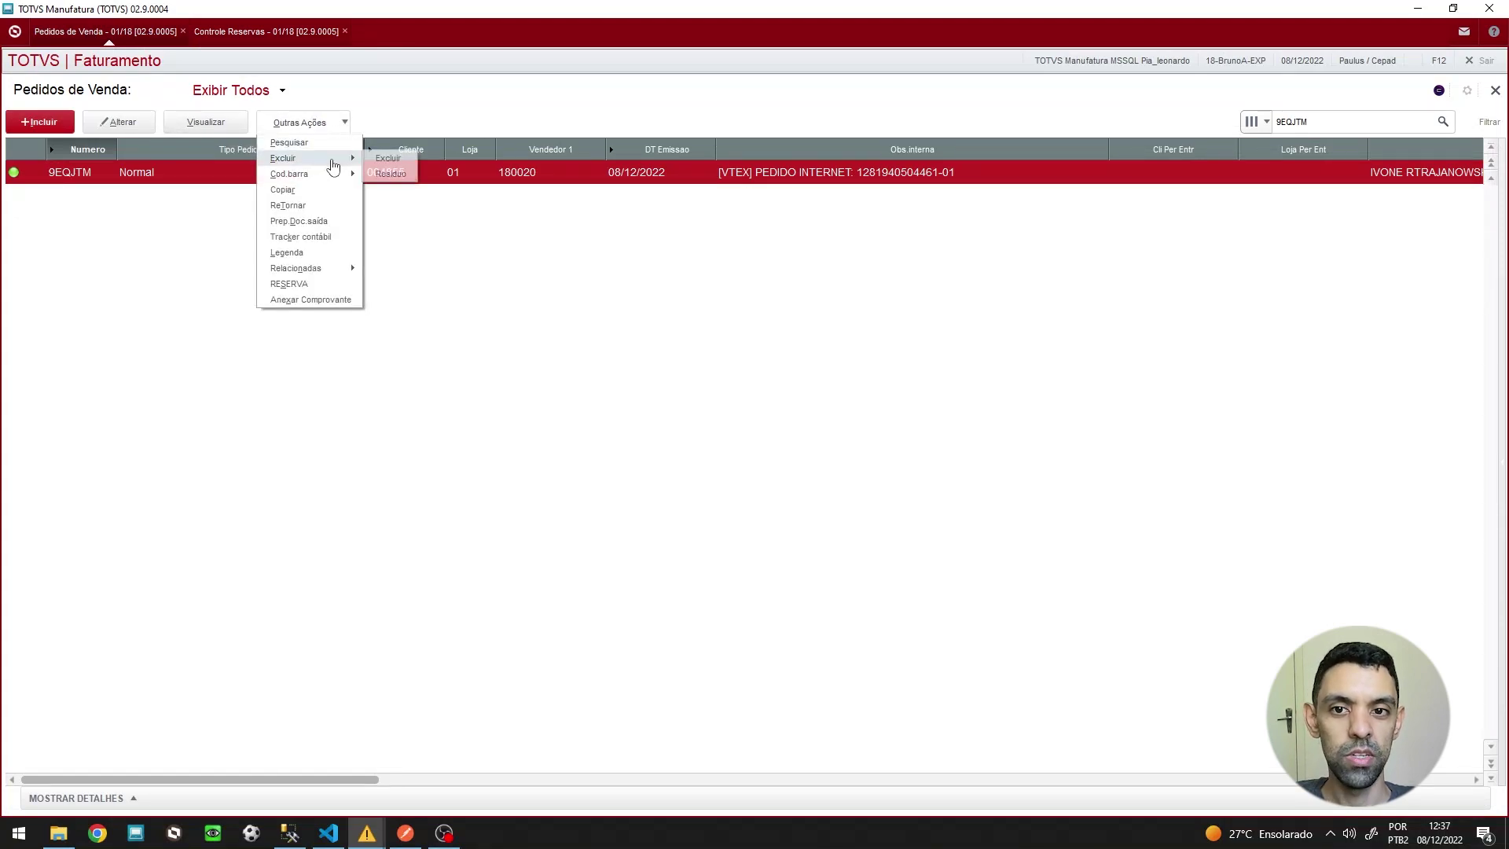
left_click(386, 175)
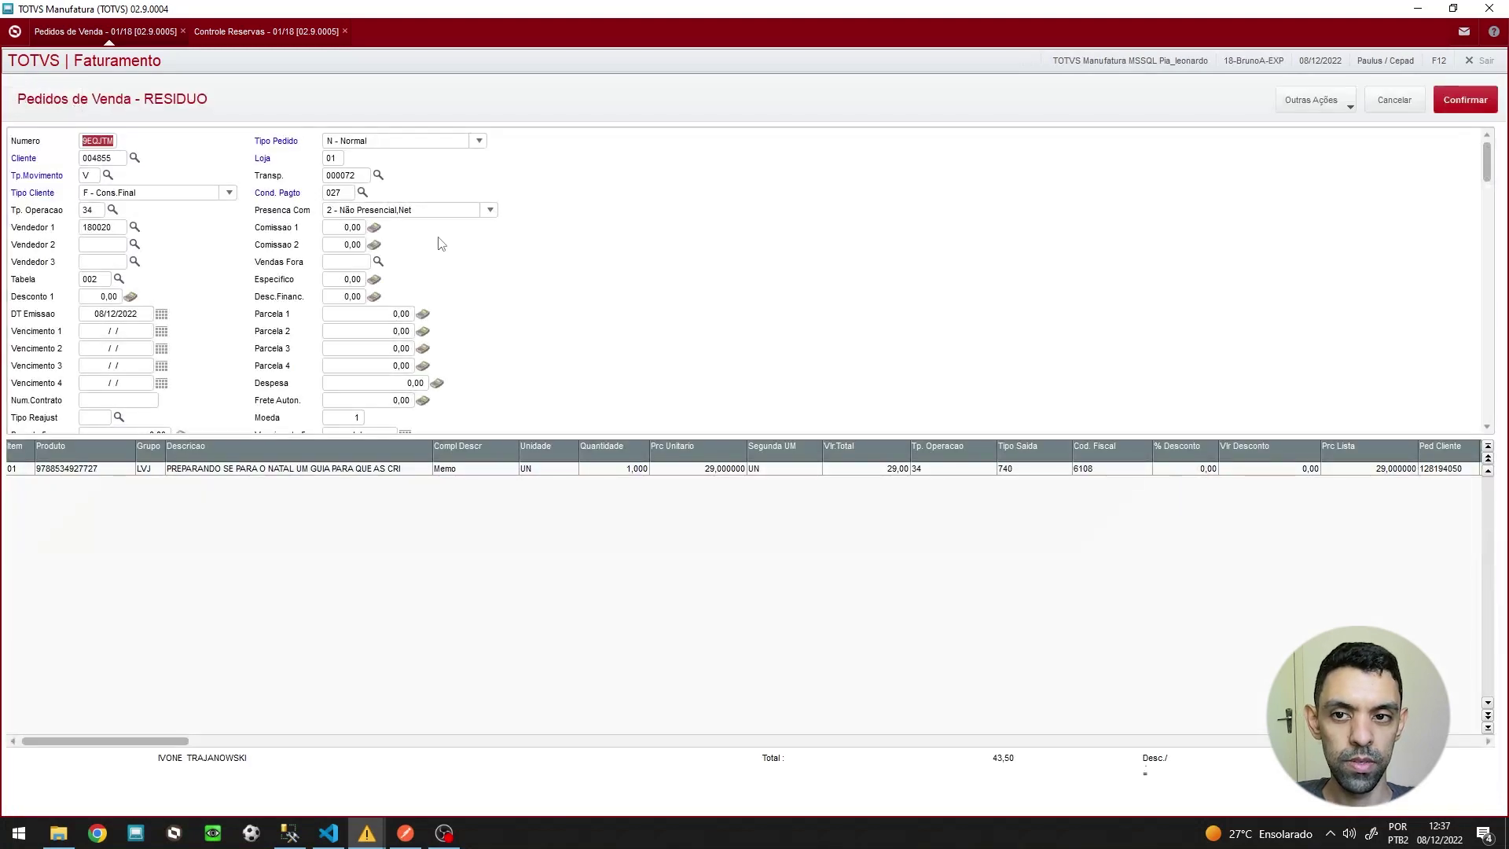
left_click(1467, 101)
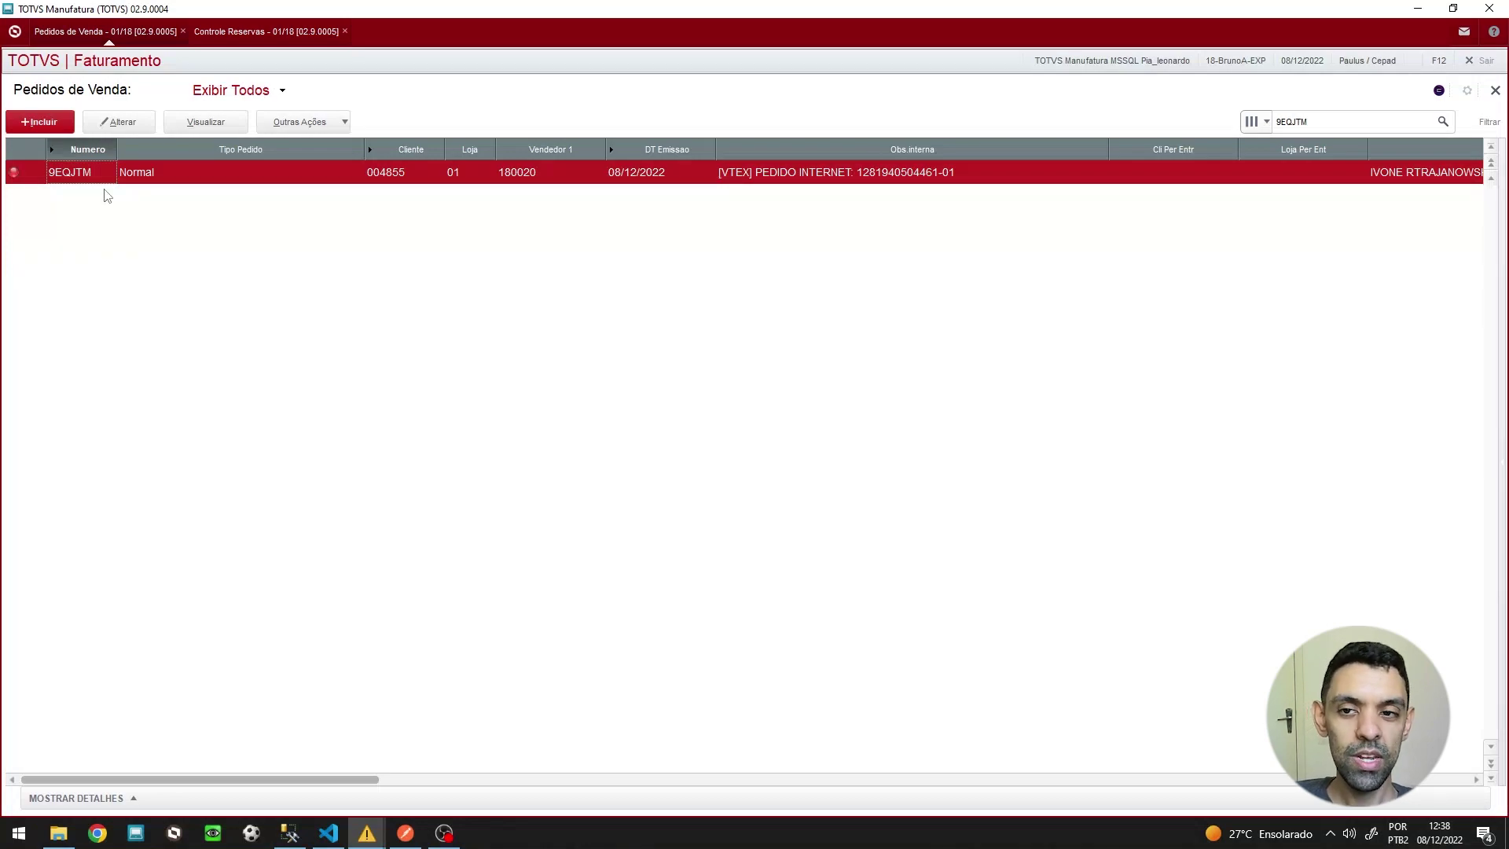
Reopen order 9EQJTM with Alterar and move along its item row to the Bloqueio cell holding R
left_click(146, 130)
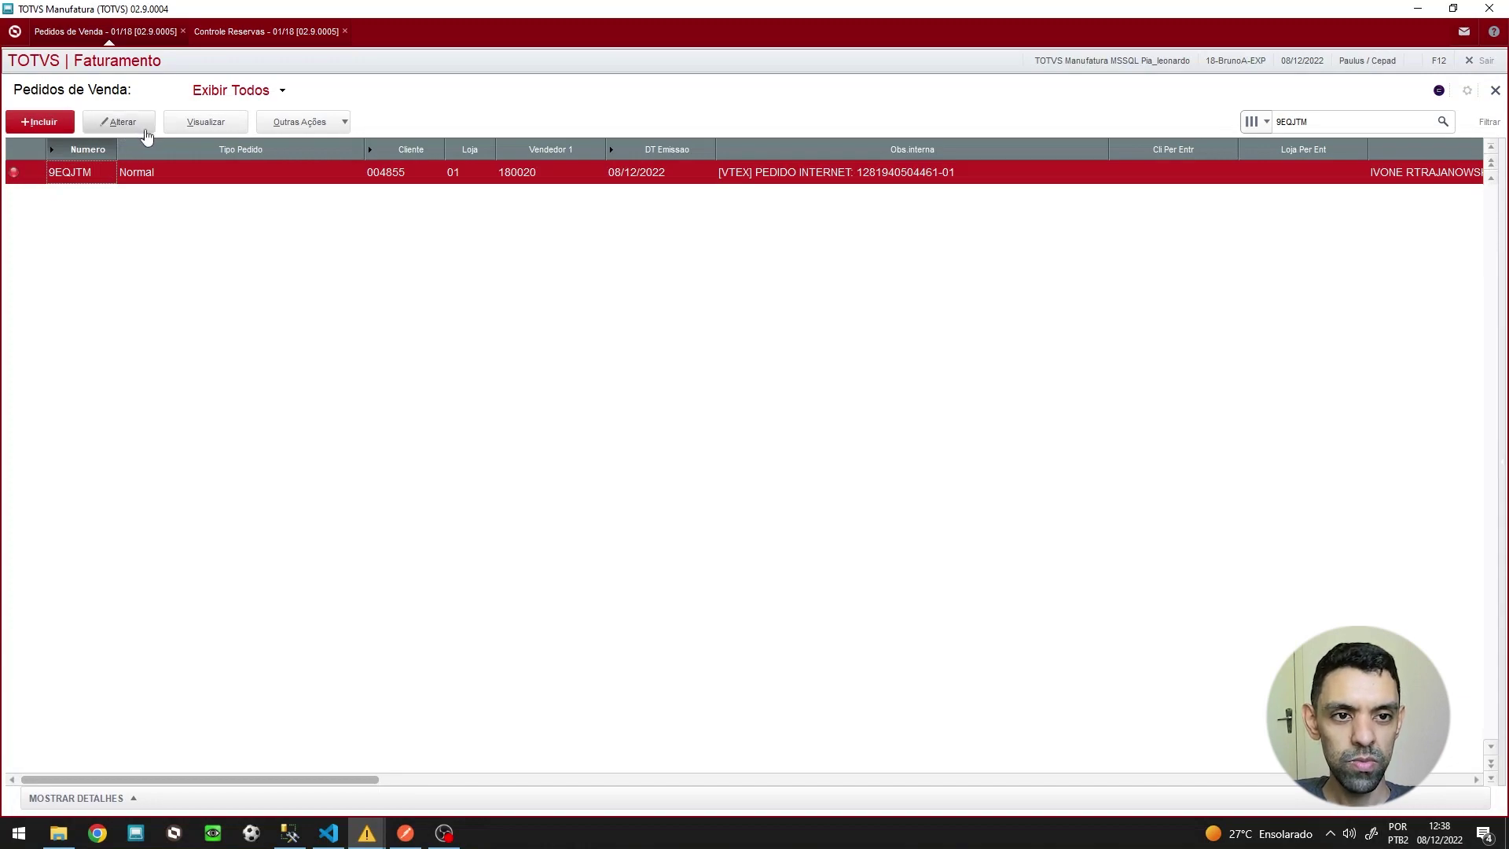
left_click(471, 471)
key("Right")
key("Right")
key("Right")
key("Right")
key("Right")
key("Right")
key("Right")
key("Right")
key("Right")
key("Right")
key("Right")
key("Right")
key("Right")
key("Right")
key("Right")
key("Right")
key("Right")
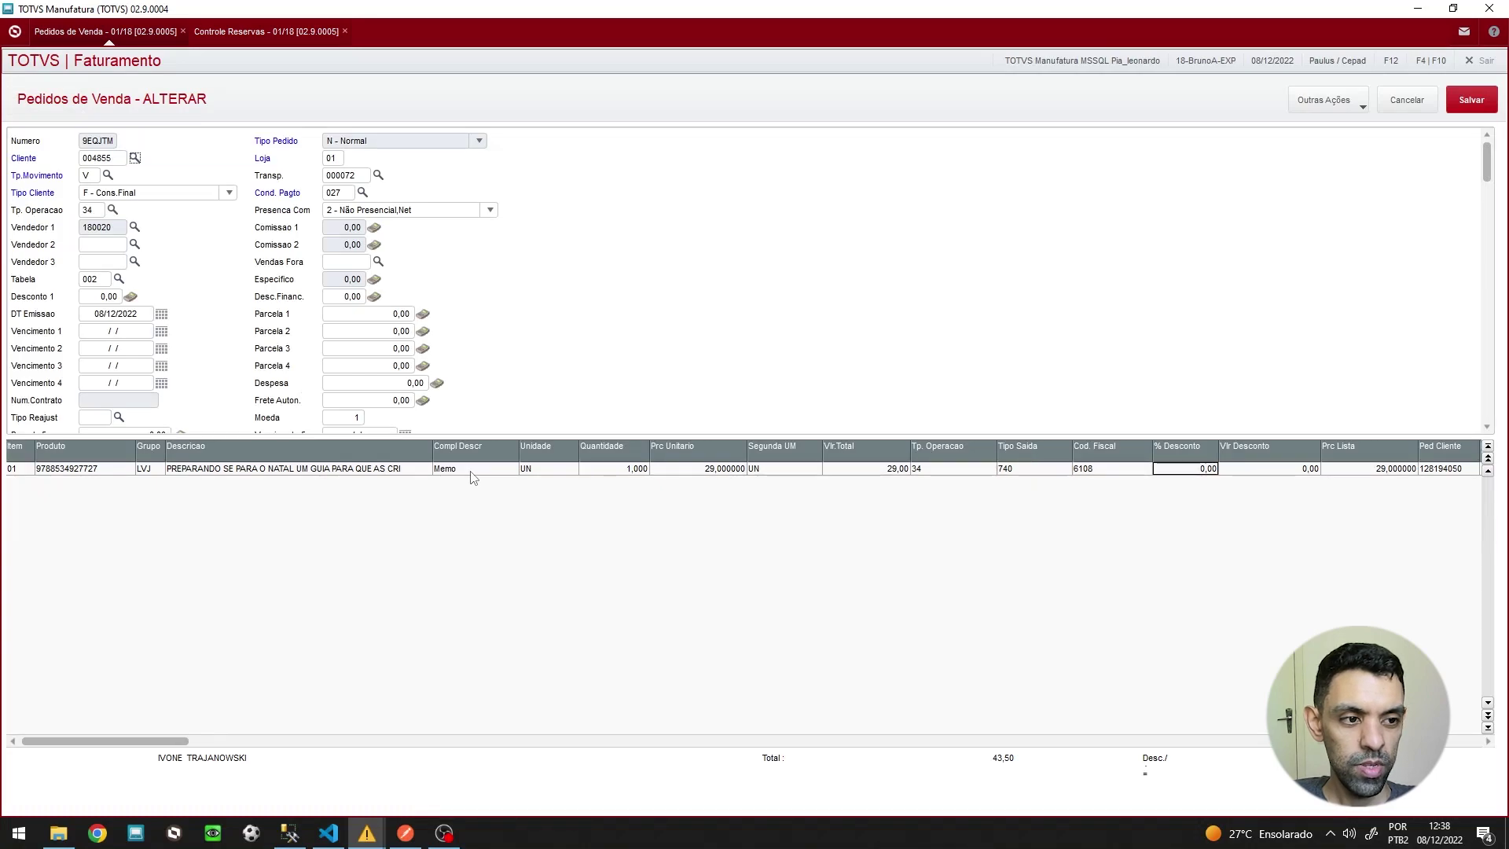
key("Right")
key("Right")
key("Right")
key("Right")
key("Right")
key("Right")
key("Right")
key("Right")
key("Right")
key("Right")
key("Right")
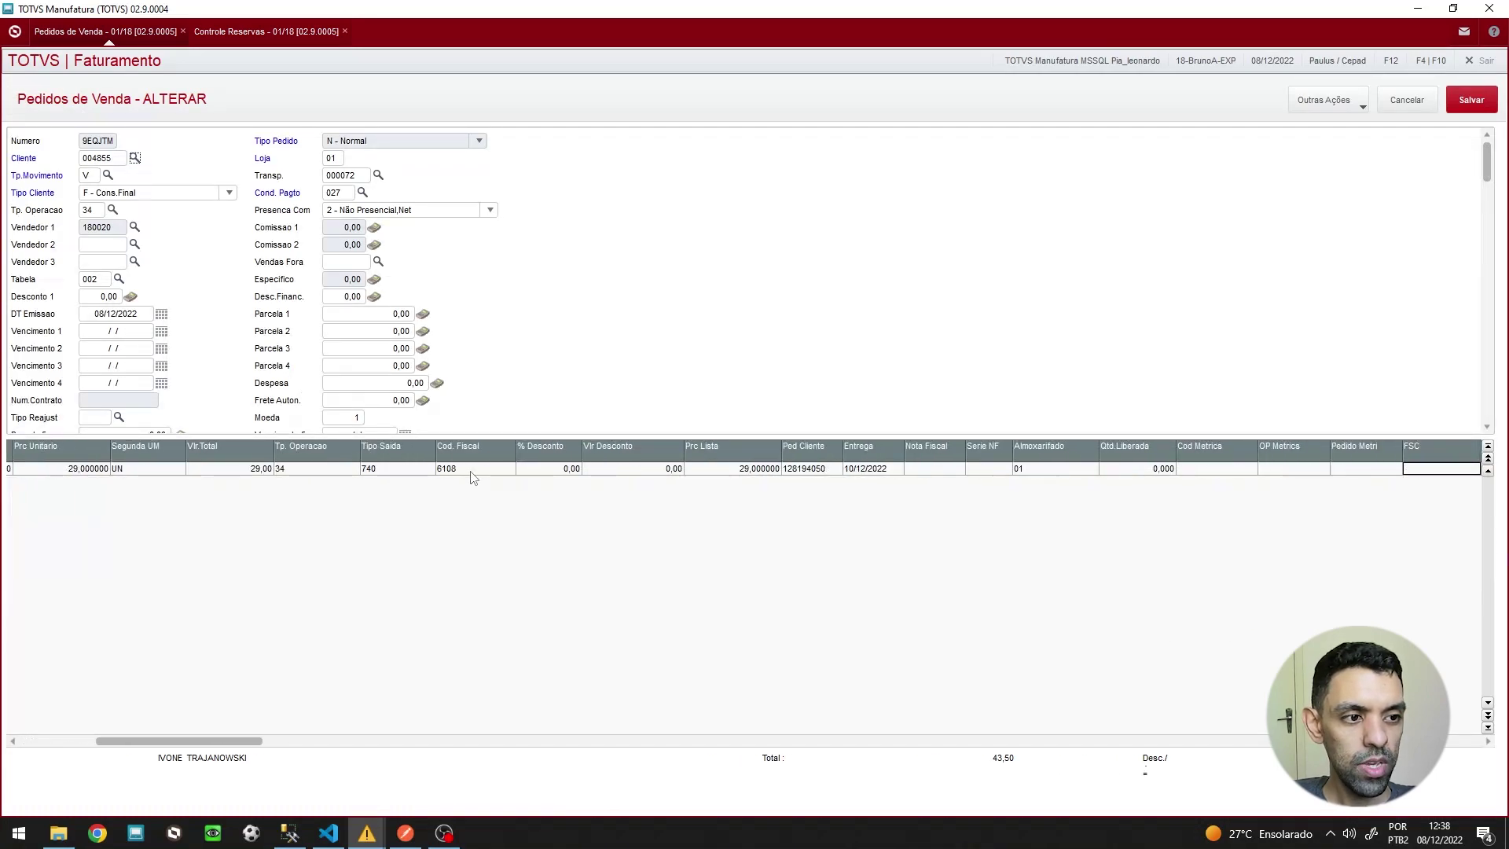
key("Right")
key("Right")
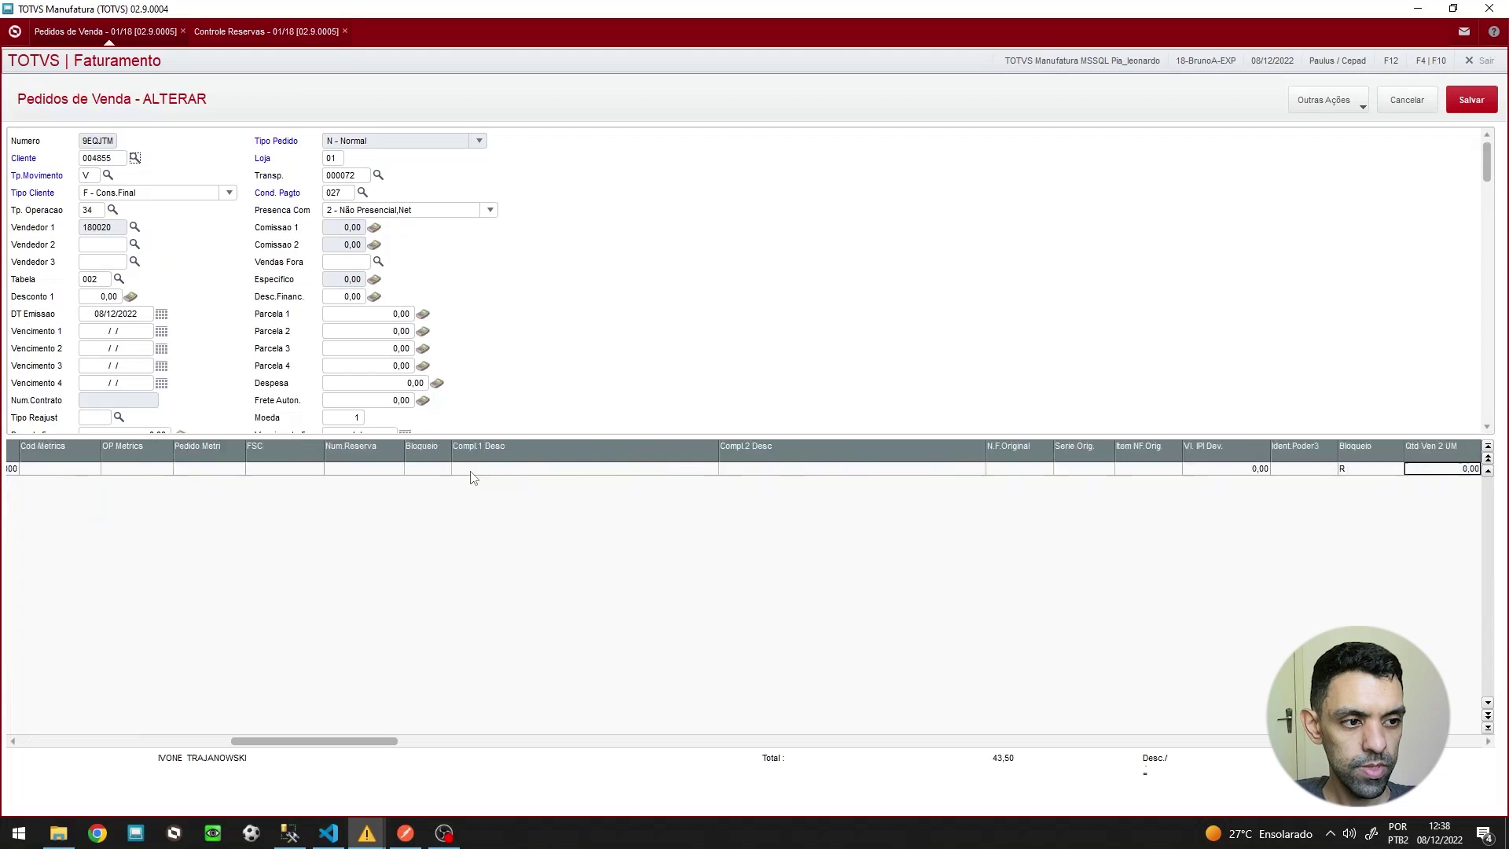
type("R")
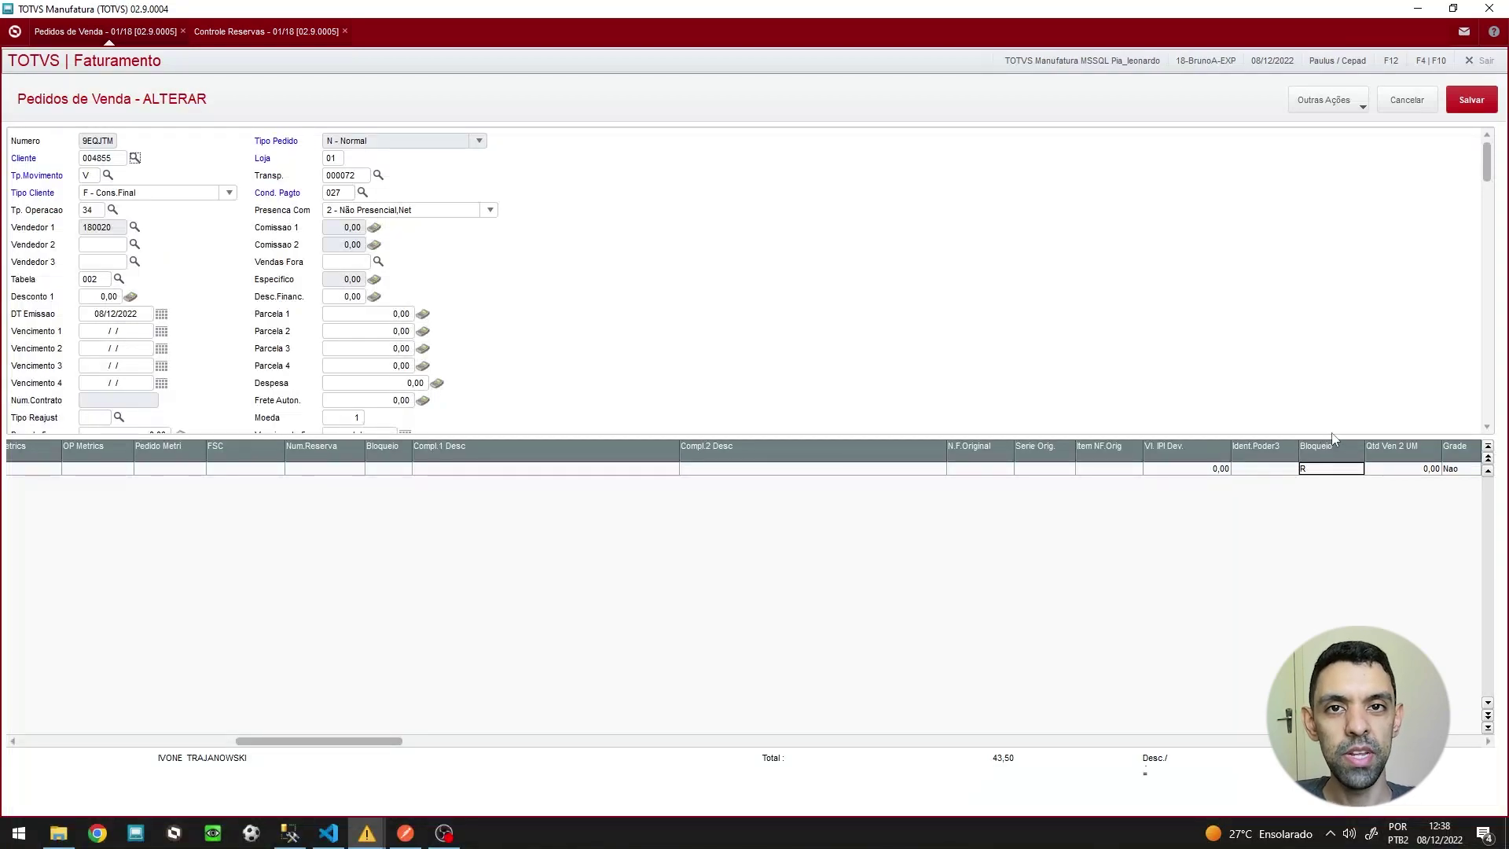
key("Return")
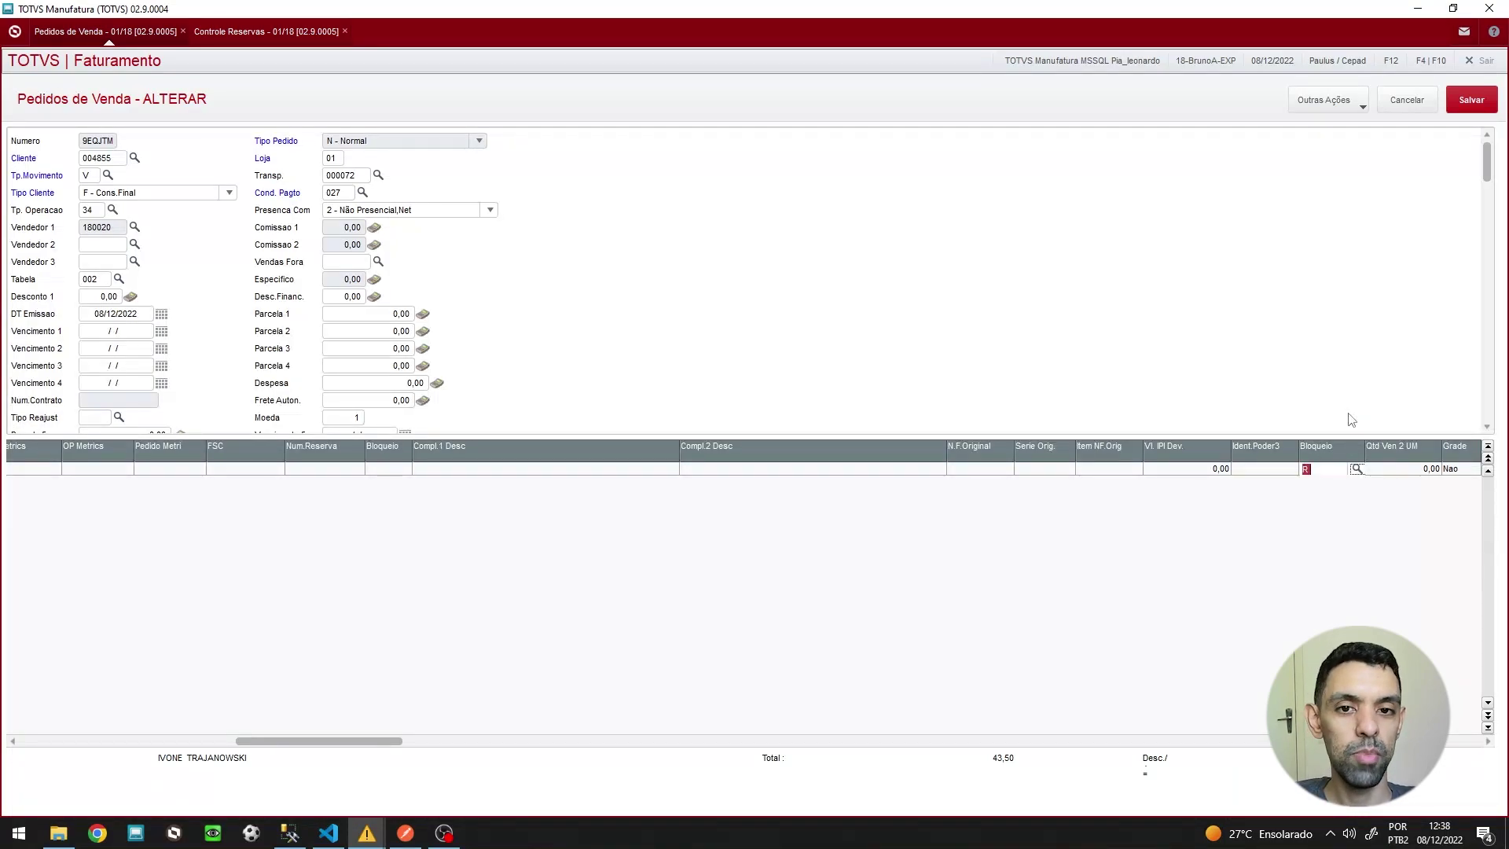
Change the item's Bloqueio from R to N - NAO BLOQUEADO using the F3 list, then save
key("F3")
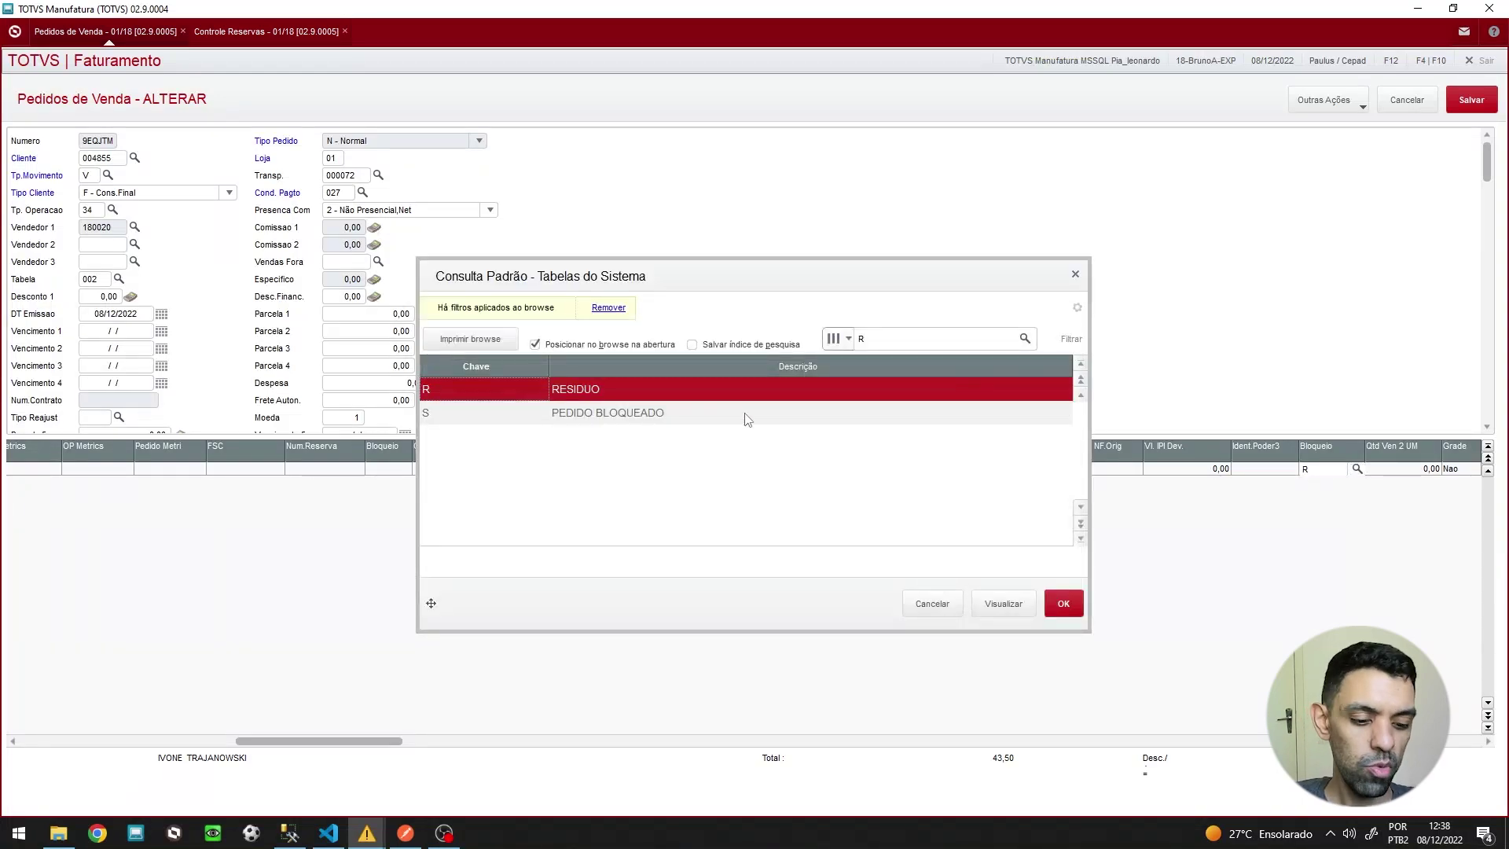
scroll(747, 419, "up", 1)
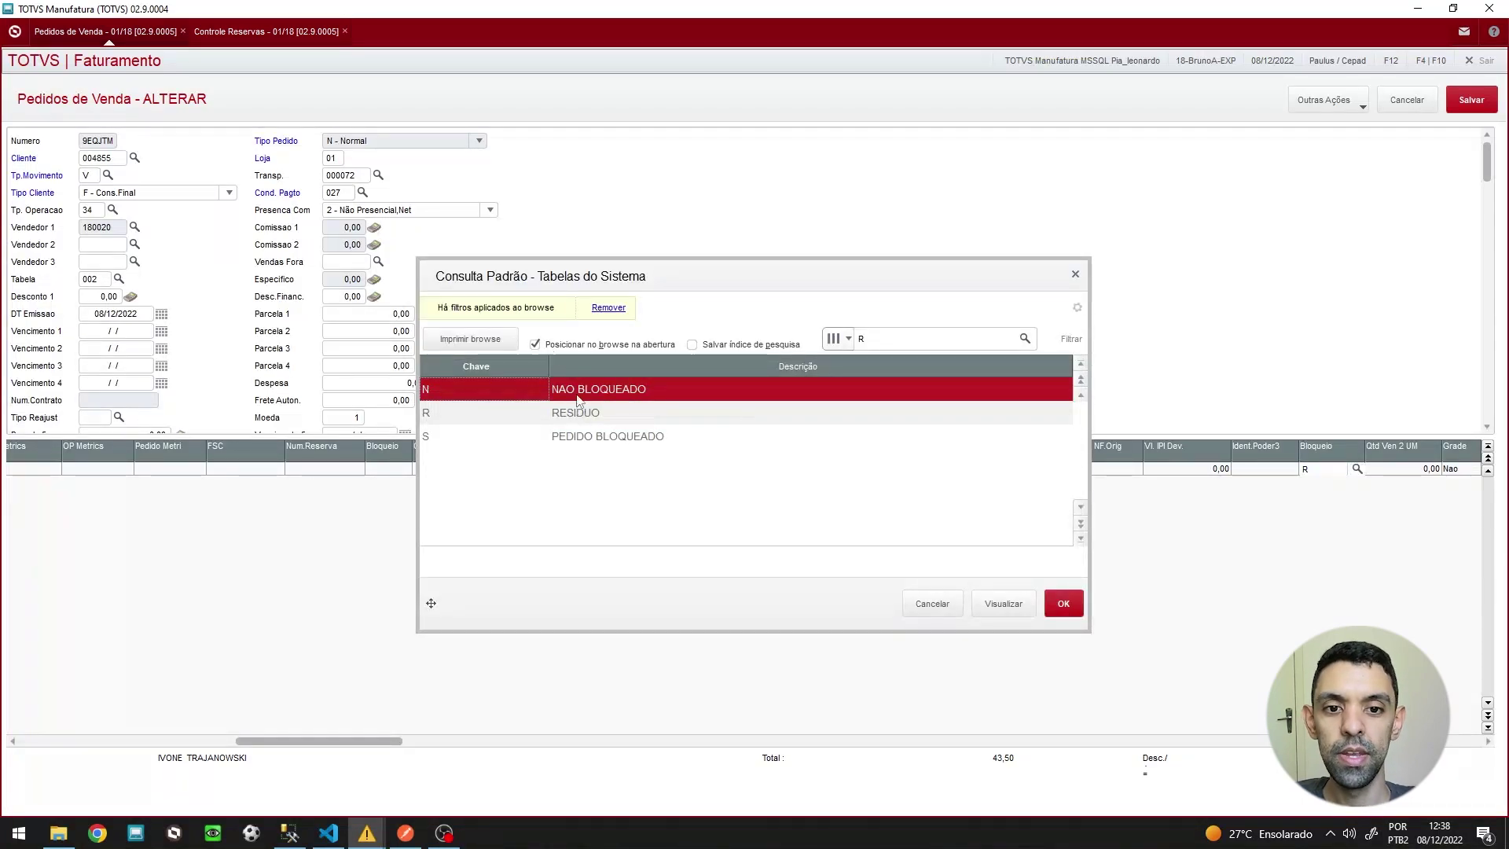
left_click(1063, 604)
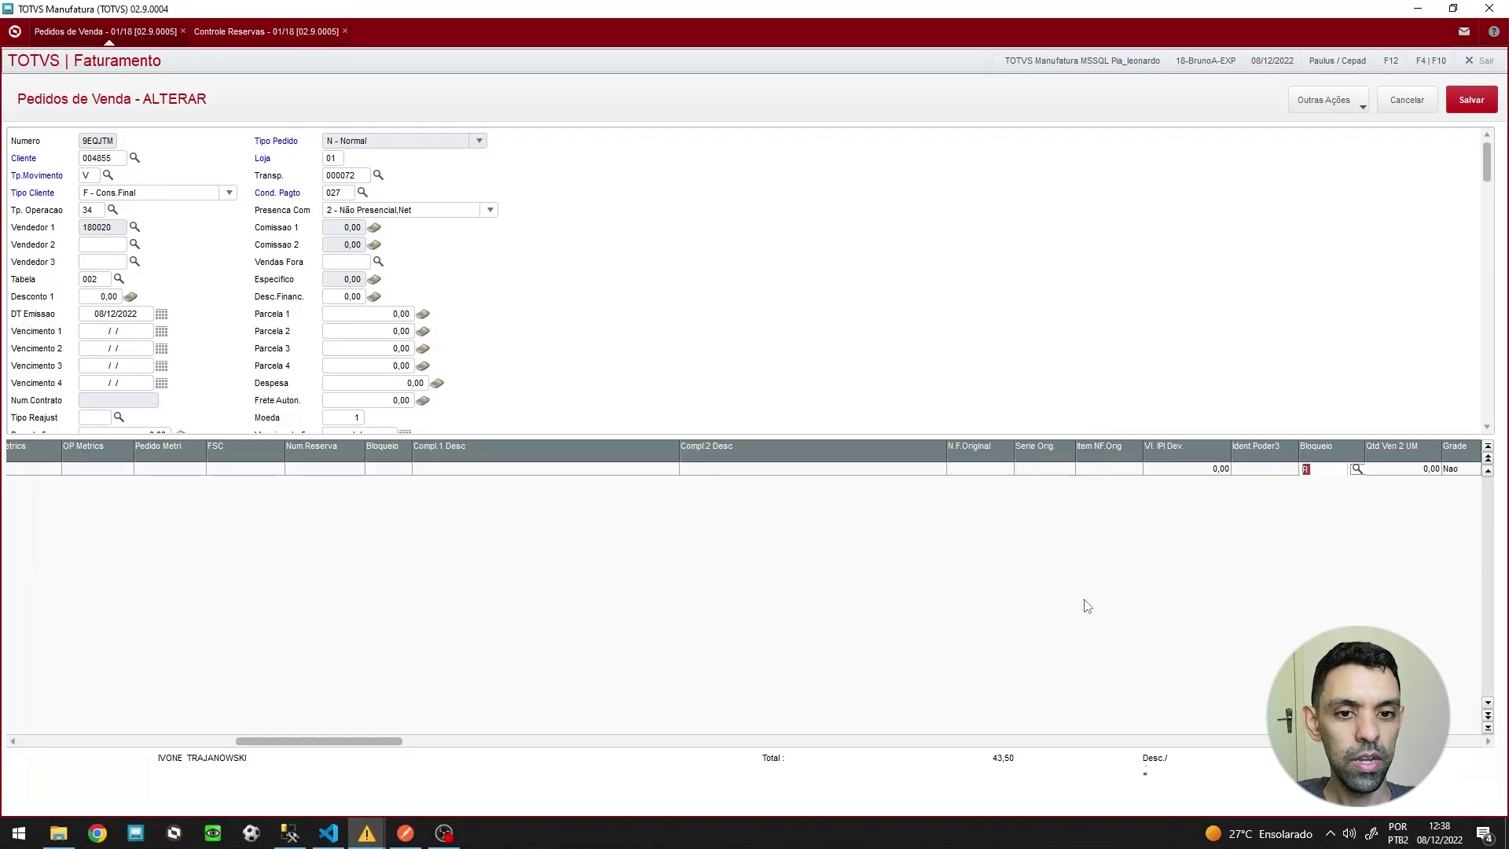
left_click(1467, 105)
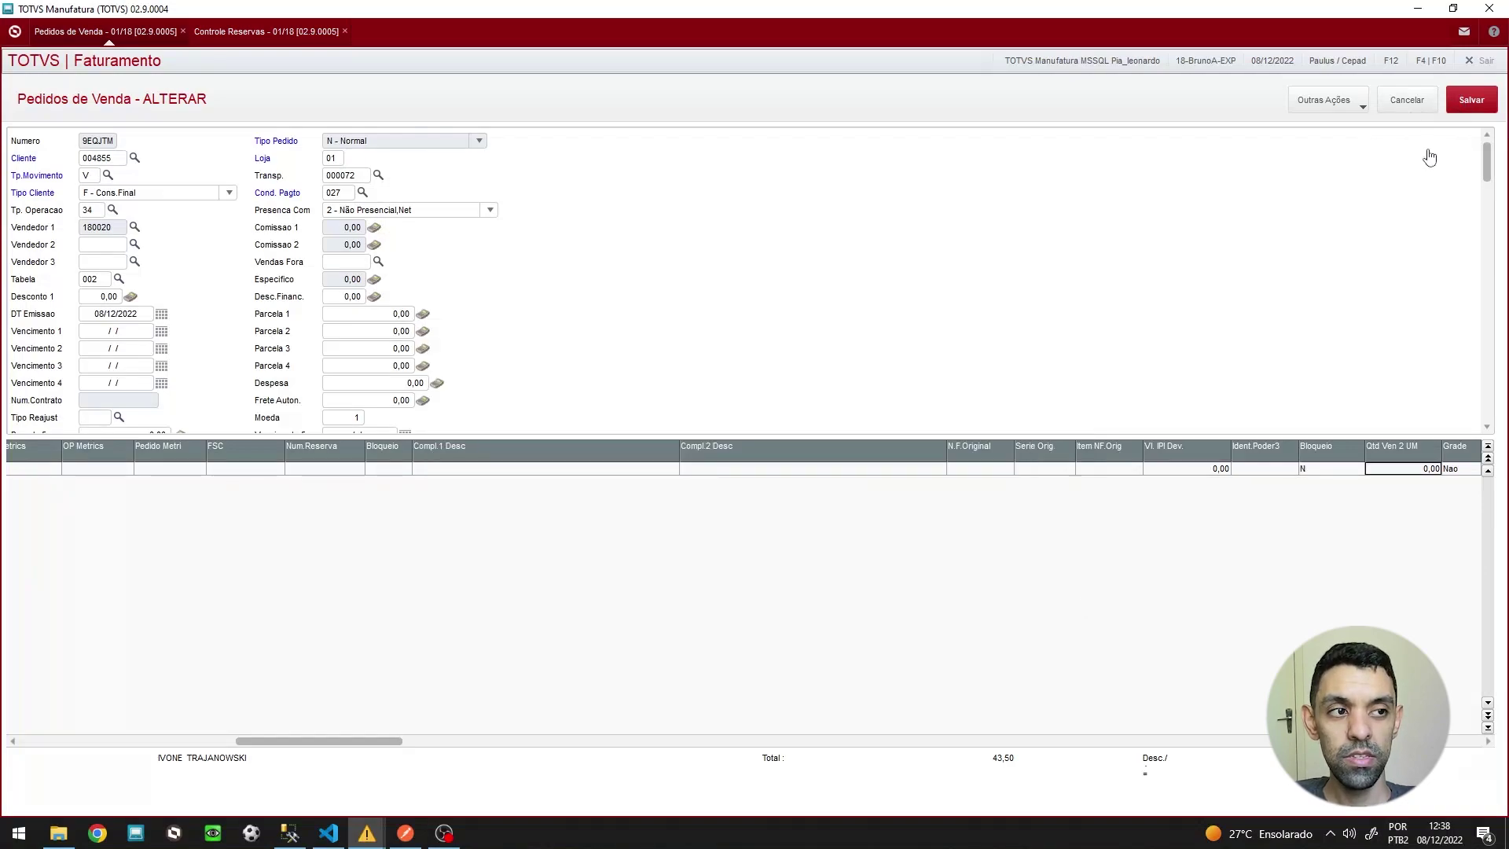